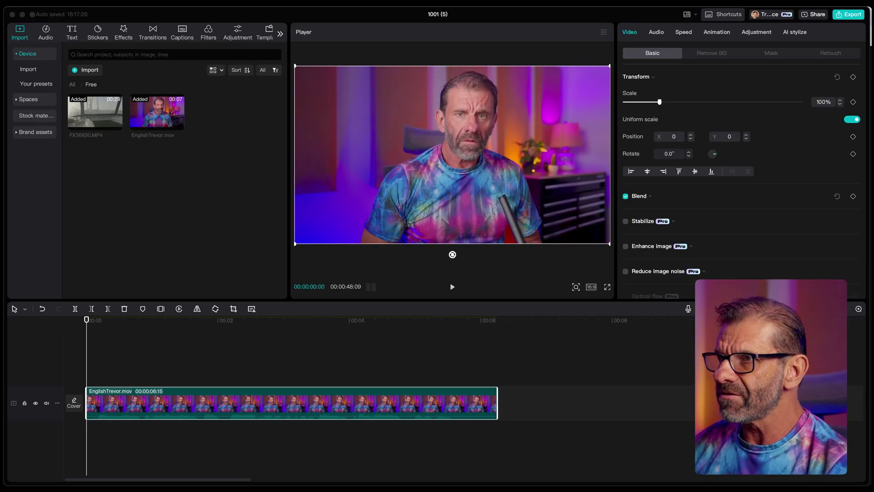
Use Video translator to translate the presenter clip's speech from English into Spanish (Latam).
{"action": "left_click", "coordinate": [122, 319]}
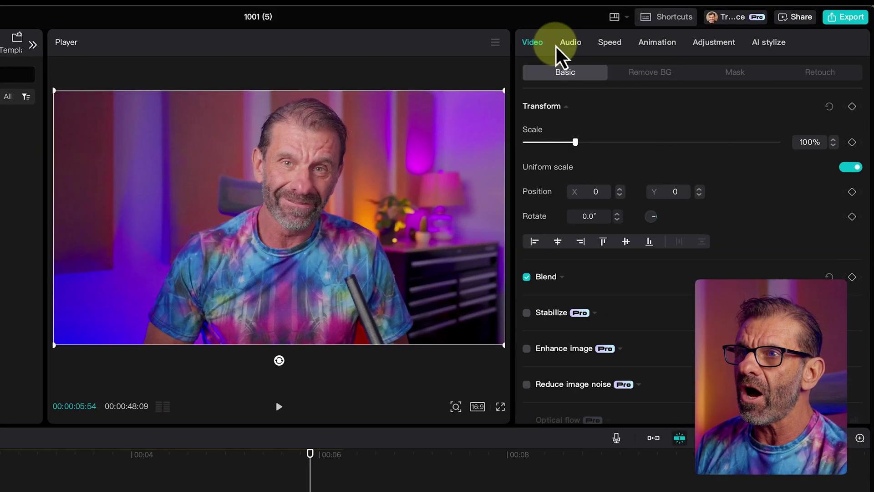
{"action": "left_click", "coordinate": [561, 42]}
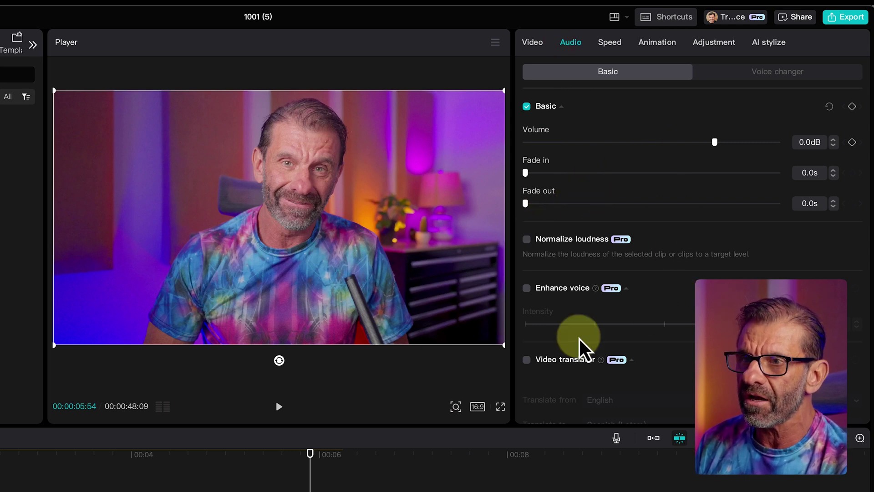
{"action": "left_click", "coordinate": [527, 361]}
{"action": "scroll", "coordinate": [674, 264], "scroll_direction": "down", "scroll_amount": 5}
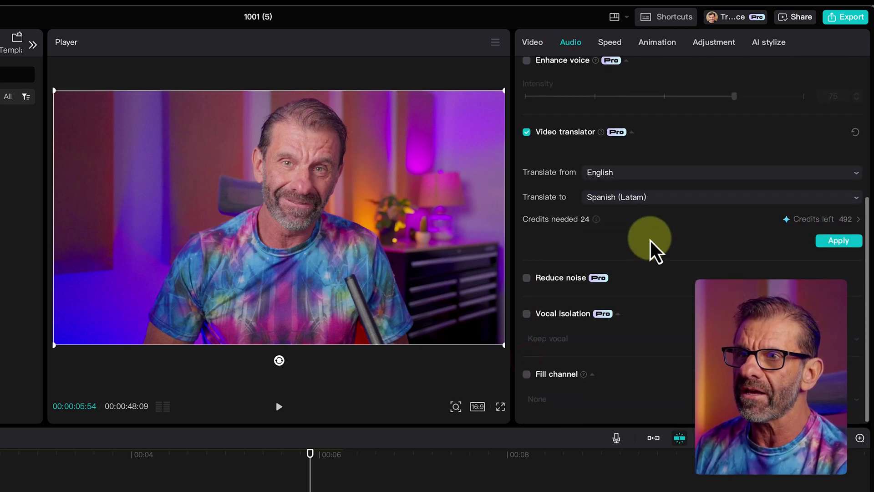
{"action": "left_click", "coordinate": [661, 174]}
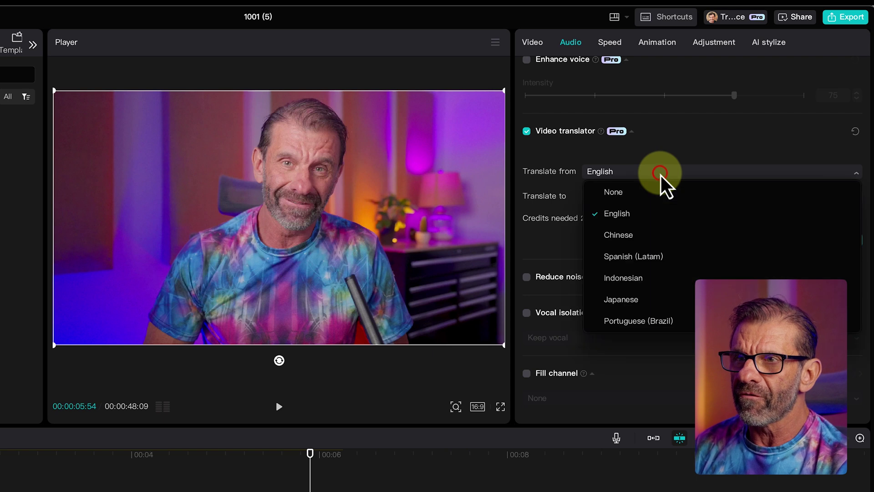
{"action": "left_click", "coordinate": [675, 152]}
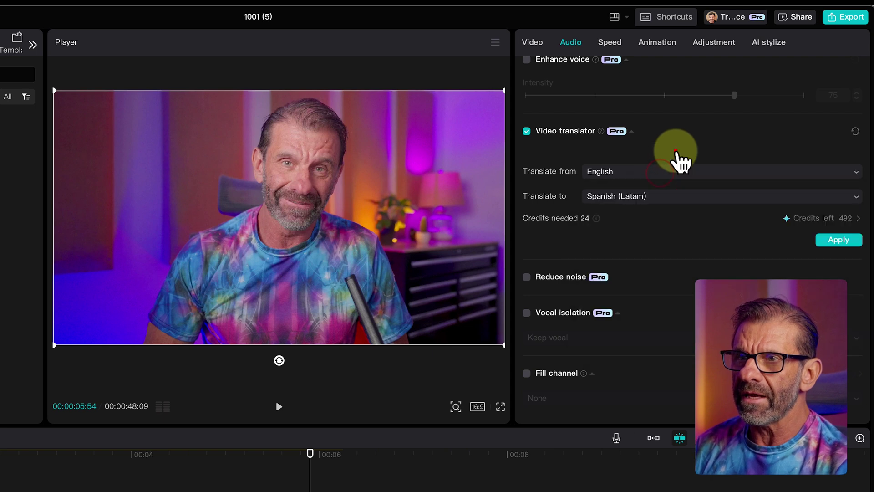
{"action": "left_click", "coordinate": [623, 198]}
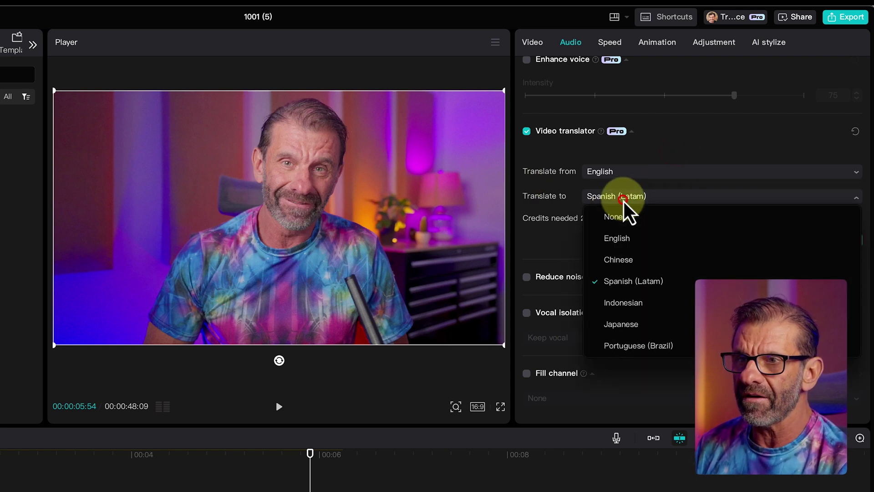
{"action": "left_click", "coordinate": [637, 280]}
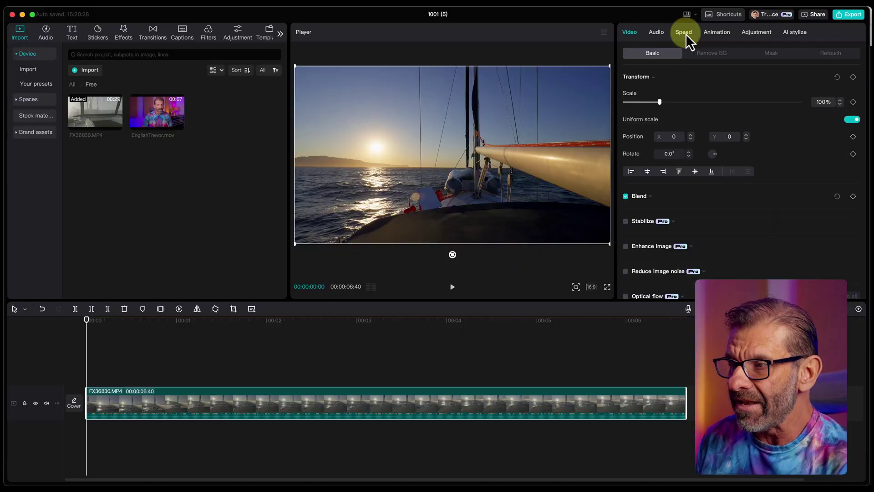
Preview the opening seconds of the FX36830.MP4 sailboat sunset clip.
{"action": "key", "text": "space"}
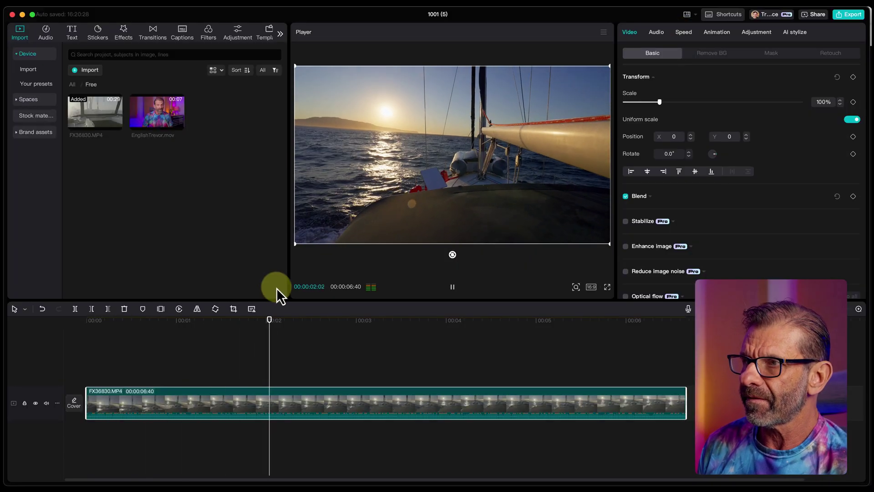
{"action": "key", "text": "space"}
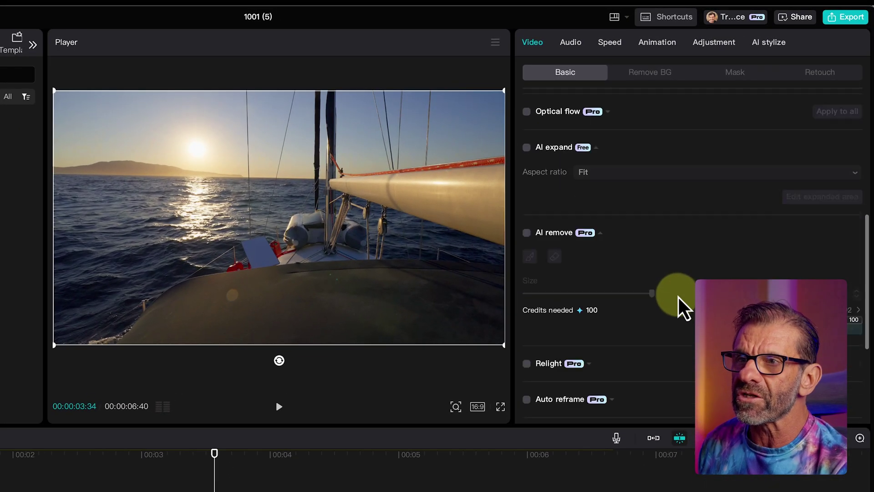
{"action": "scroll", "coordinate": [681, 301], "scroll_direction": "up", "scroll_amount": 10}
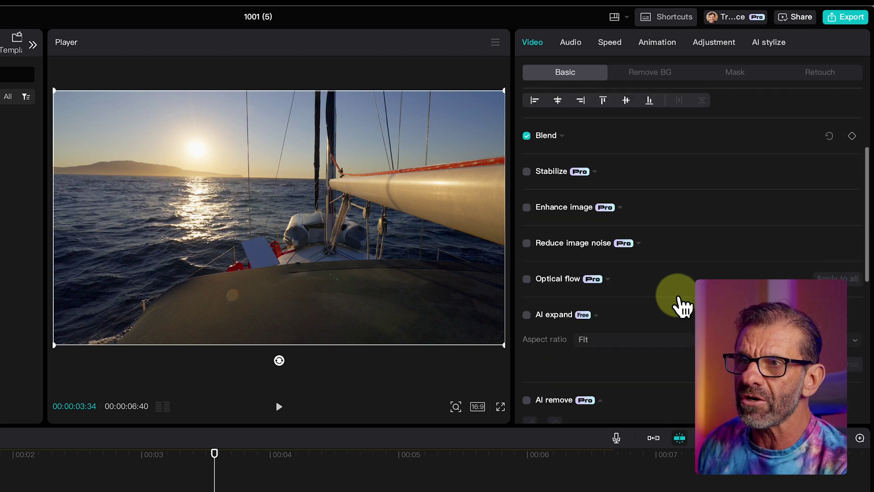
{"action": "left_click", "coordinate": [608, 45]}
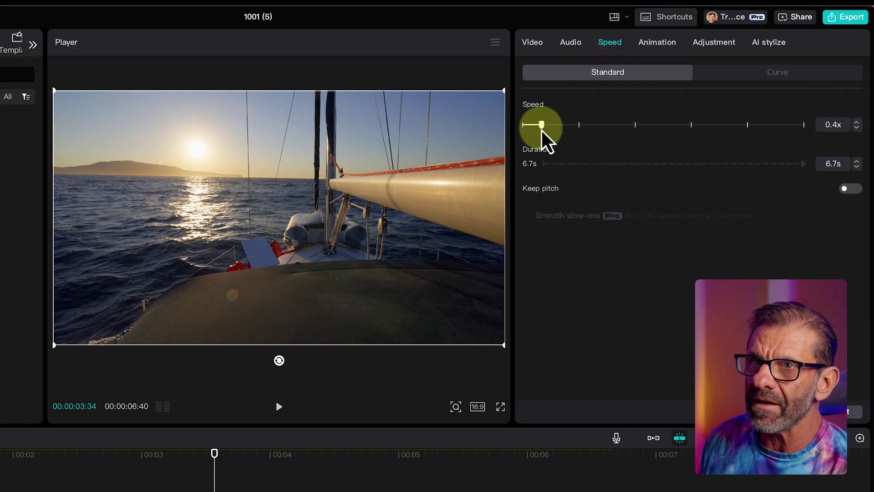
Slow the sailing clip to 0.3x, stretching it to 22.3 s, and preview it.
{"action": "left_click_drag", "start_coordinate": [538, 131], "coordinate": [538, 131]}
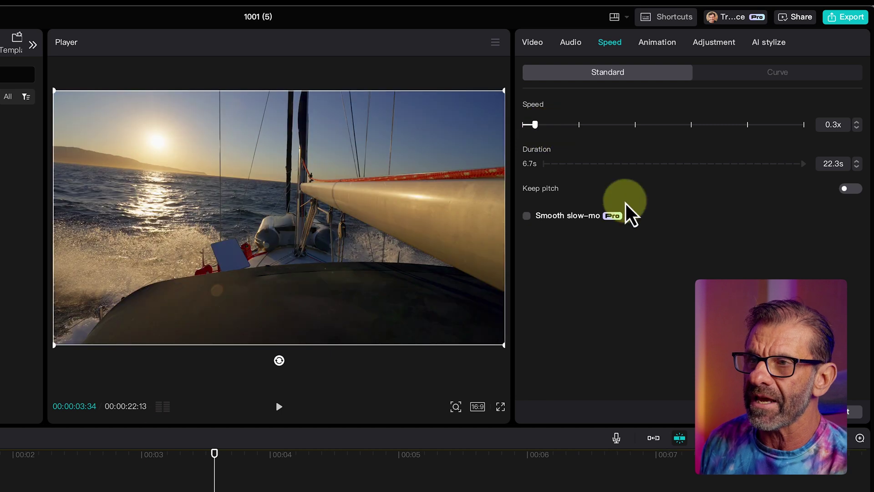
{"action": "left_click", "coordinate": [107, 456]}
{"action": "key", "text": "space"}
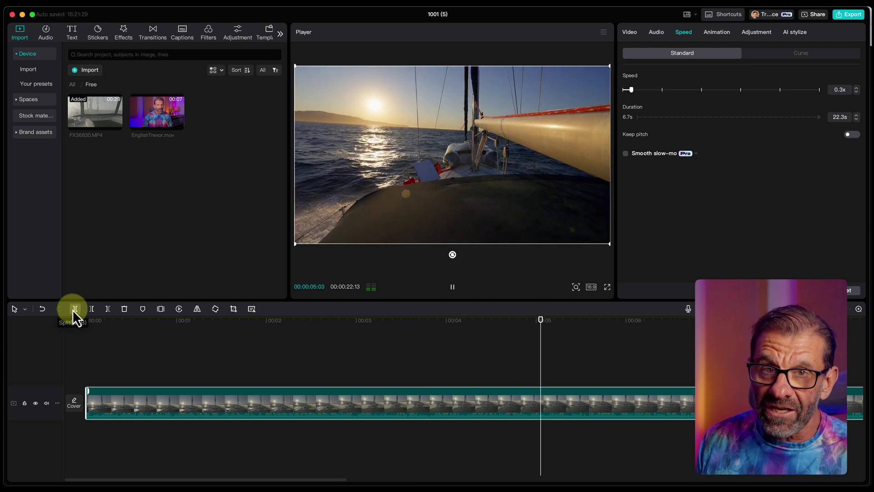
{"action": "key", "text": "space"}
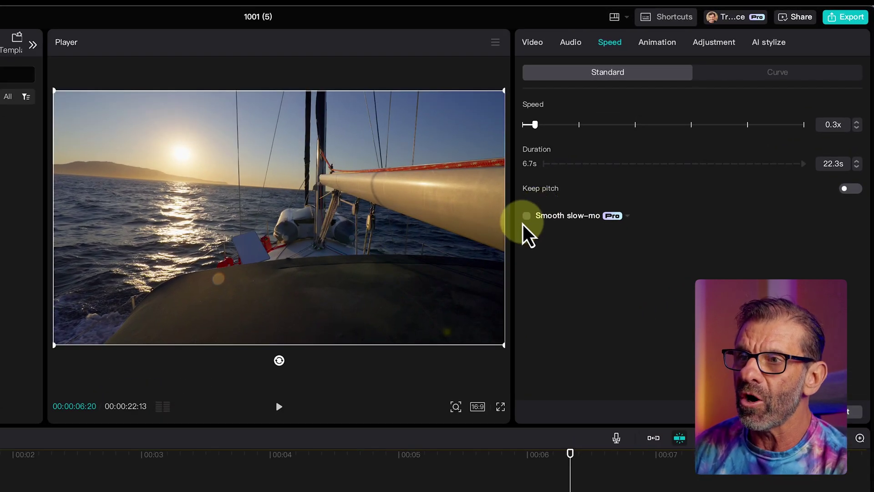
Enable Smooth slow-mo on the sailing clip using the Optical flow method.
{"action": "left_click", "coordinate": [527, 216]}
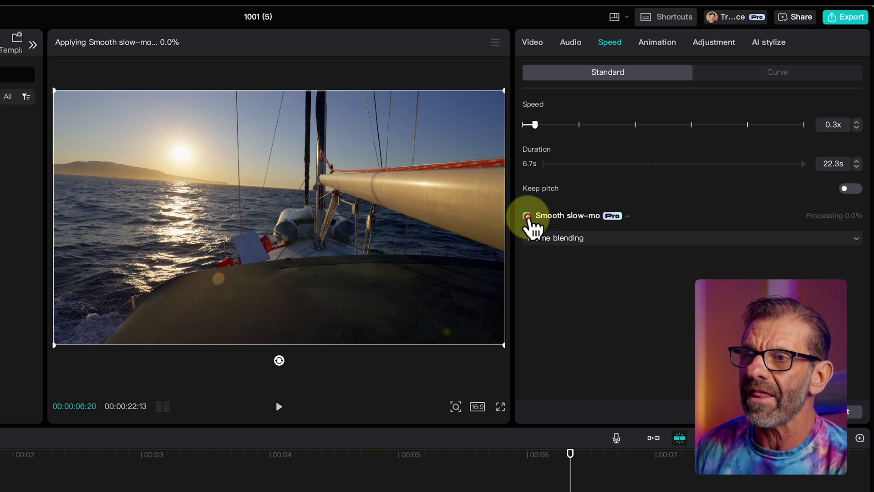
{"action": "left_click", "coordinate": [561, 238]}
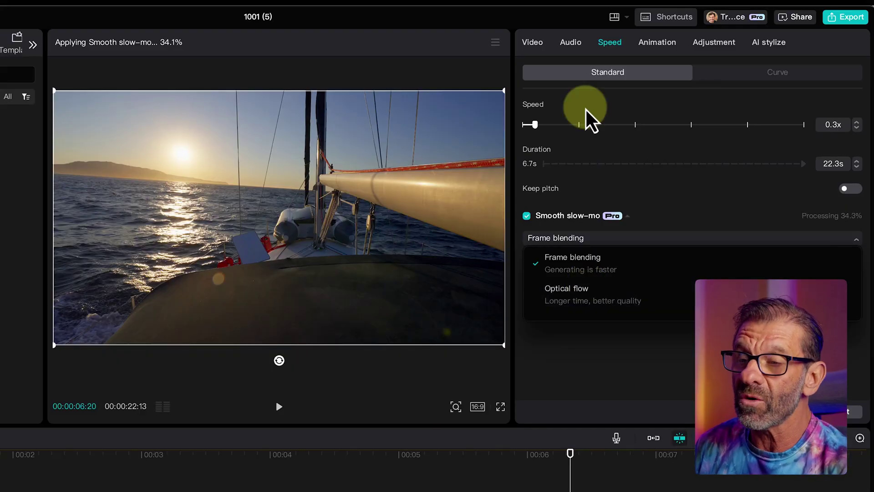
{"action": "left_click", "coordinate": [568, 303]}
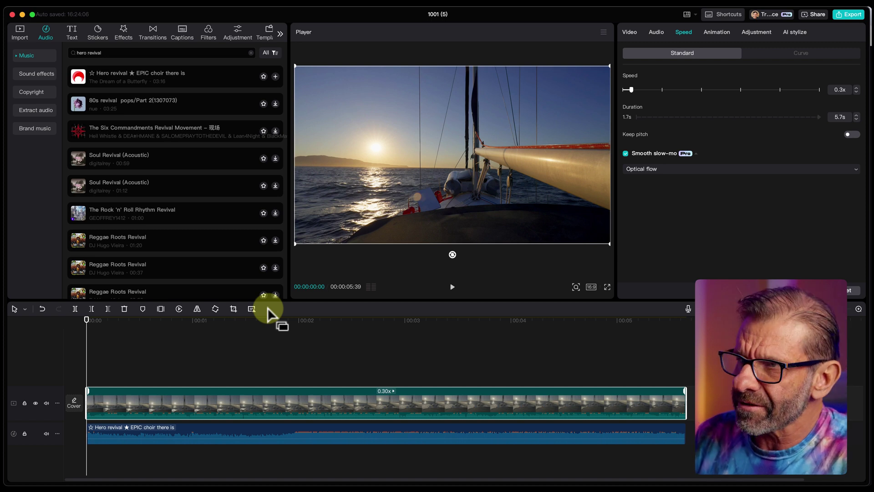
{"action": "key", "text": "space"}
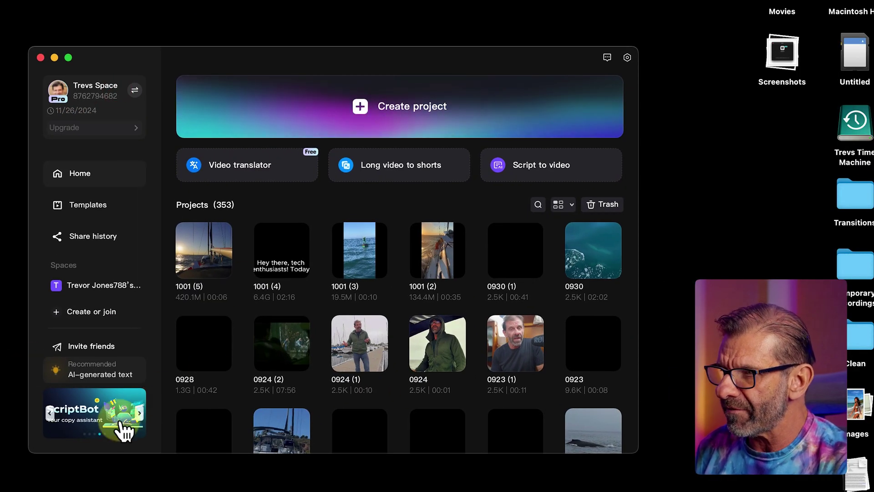
Advance the home-screen carousel to the Dreamina banner and launch Dreamina in the browser.
{"action": "left_click", "coordinate": [139, 415]}
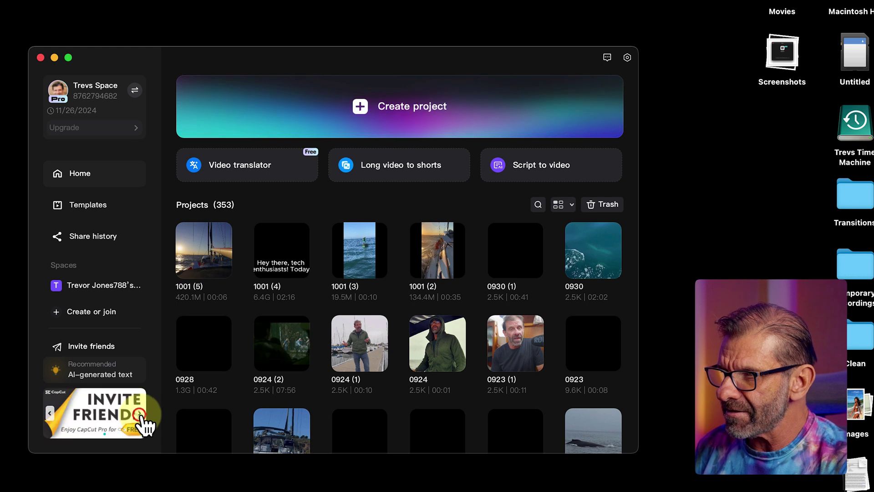
{"action": "left_click", "coordinate": [141, 415]}
{"action": "left_click", "coordinate": [141, 415]}
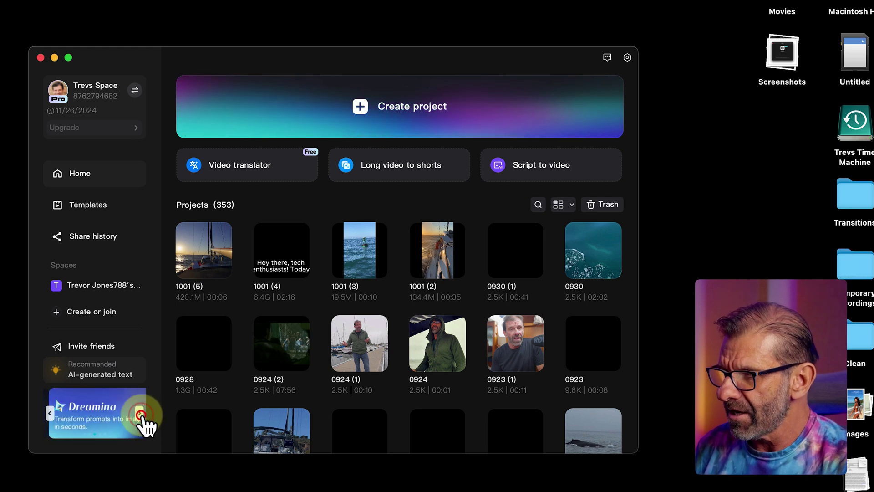
{"action": "left_click", "coordinate": [87, 419]}
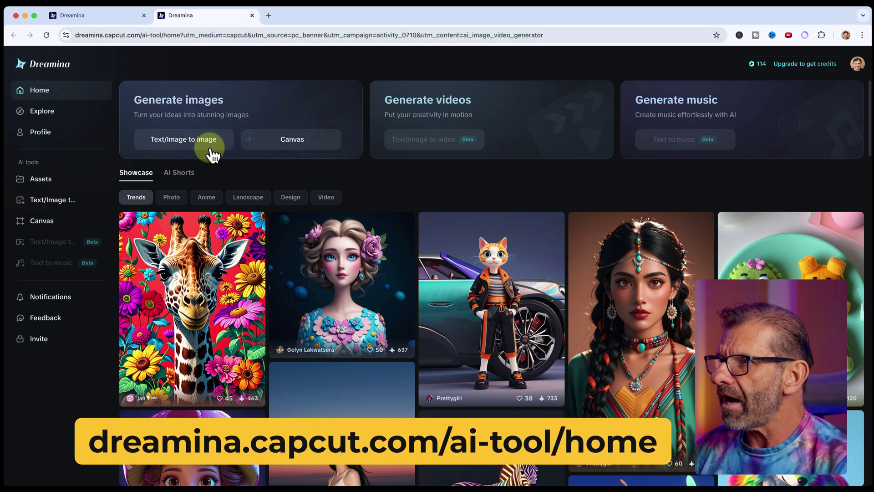
Start a Text/Image to image generation with quality 10 and a 9:16 aspect ratio.
{"action": "left_click", "coordinate": [177, 141]}
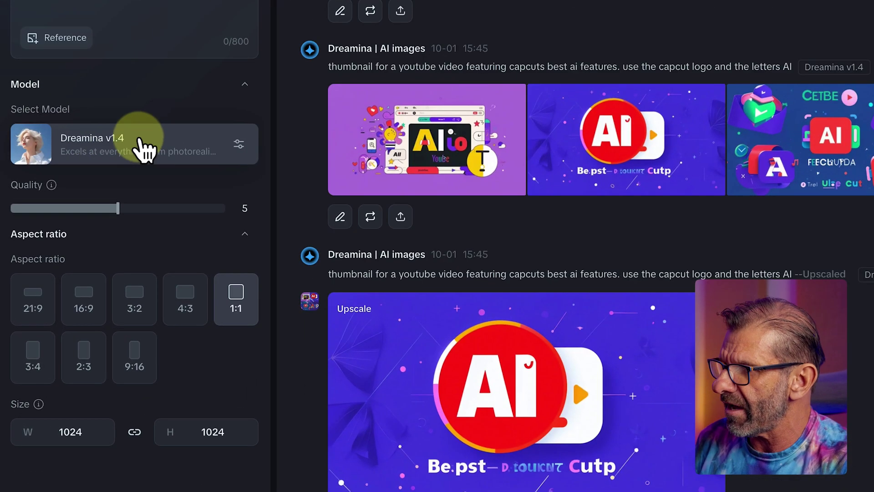
{"action": "left_click", "coordinate": [104, 142]}
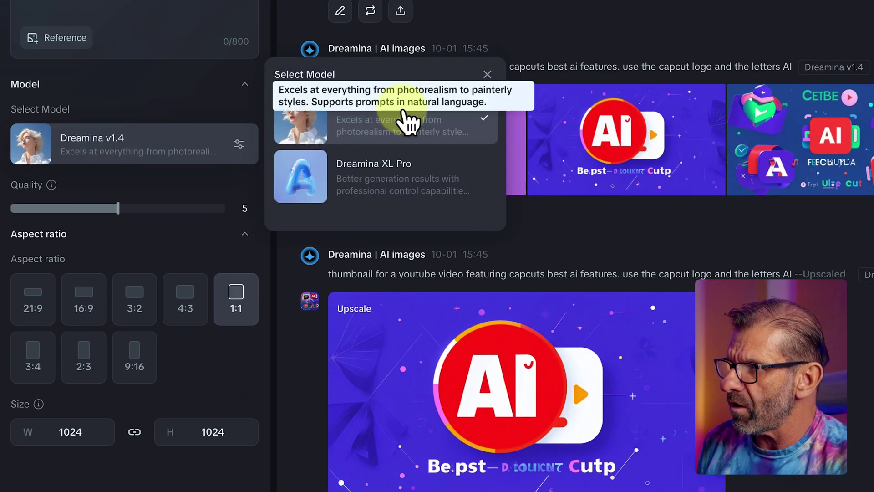
{"action": "left_click_drag", "start_coordinate": [123, 209], "coordinate": [254, 212]}
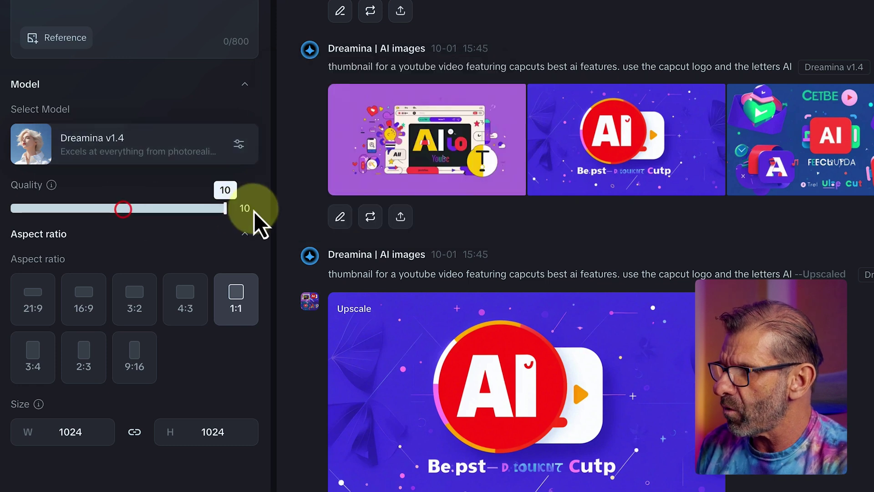
{"action": "left_click", "coordinate": [141, 347]}
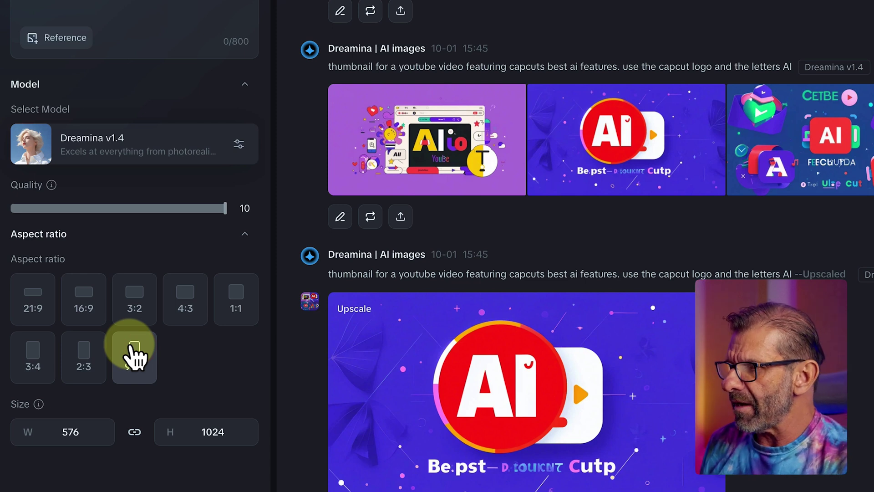
Edit the width field until the image size reads 765×1360.
{"action": "double_click", "coordinate": [92, 432]}
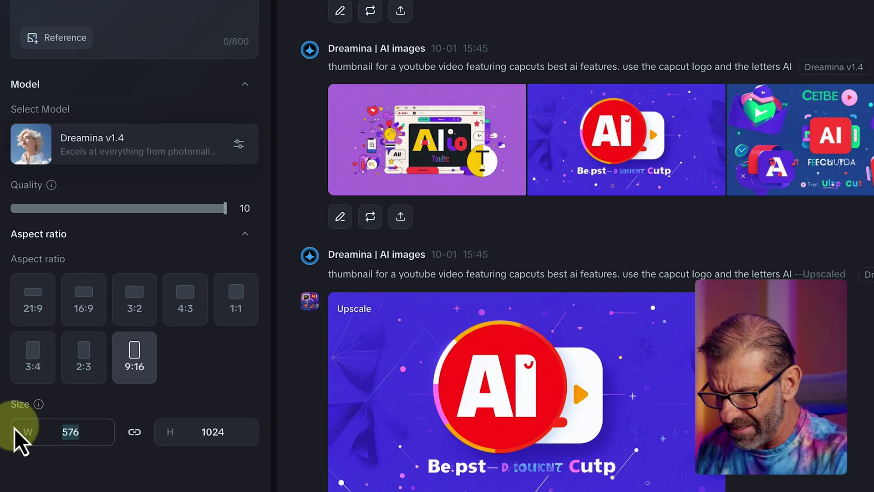
{"action": "type", "text": "1500"}
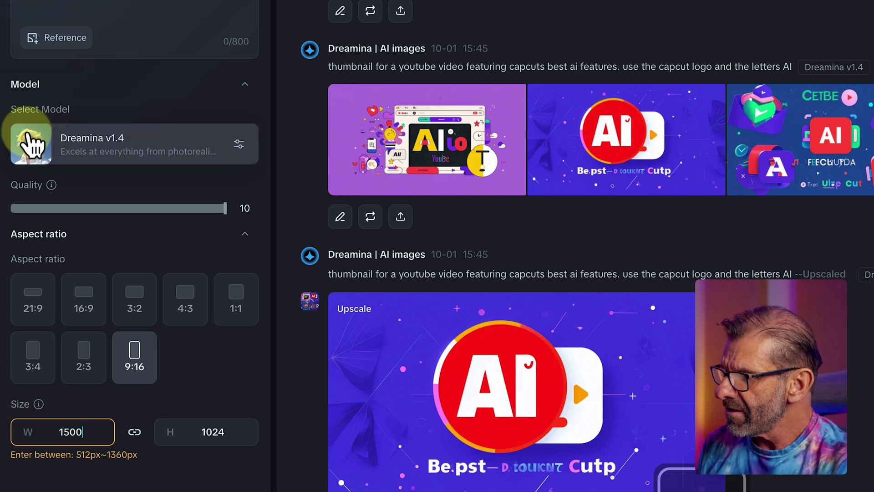
{"action": "left_click", "coordinate": [86, 429]}
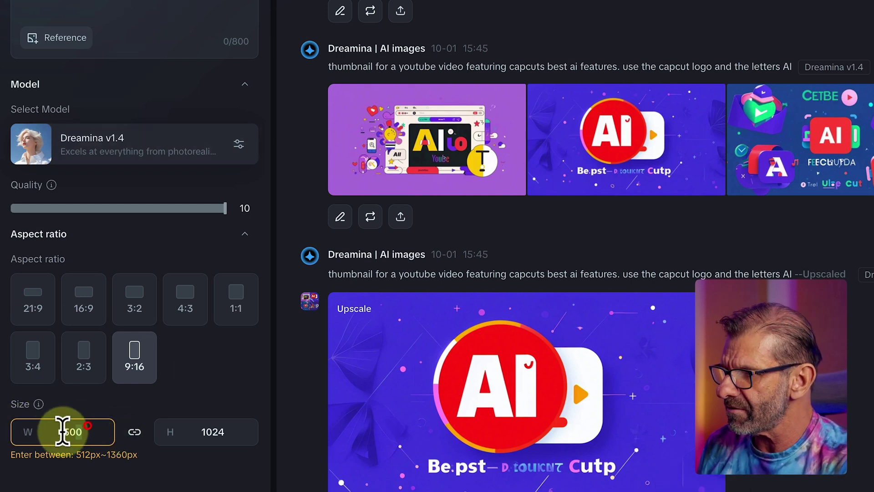
{"action": "double_click", "coordinate": [64, 431]}
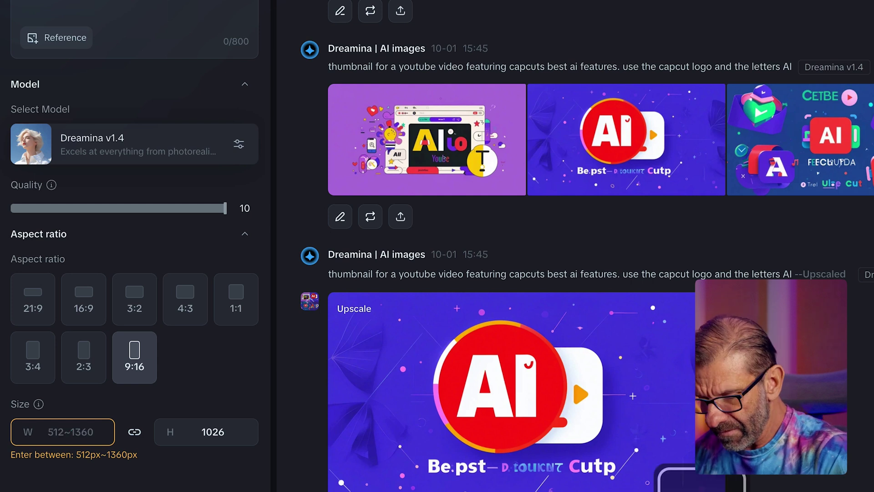
{"action": "left_click", "coordinate": [517, 269]}
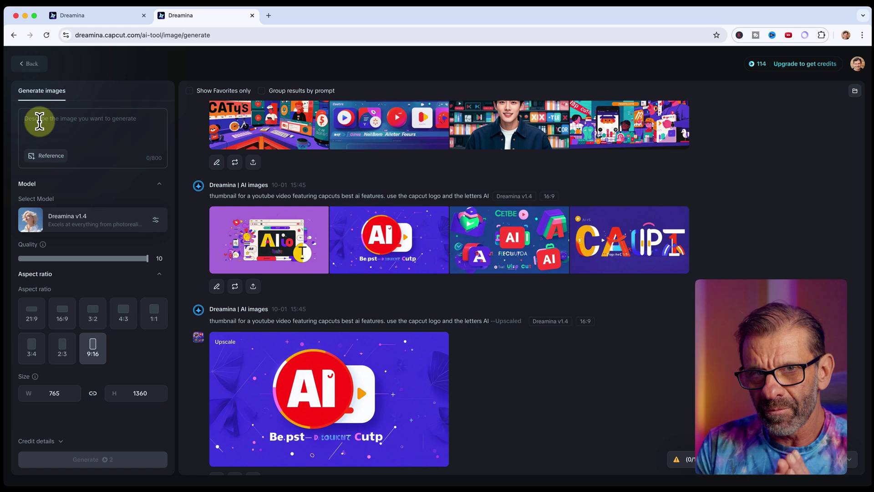
Generate four 9:16 images from 'super model in bikini walking away on tropical beach' and enlarge the fourth.
{"action": "type", "text": "super model in bikini walking away on tropical beach"}
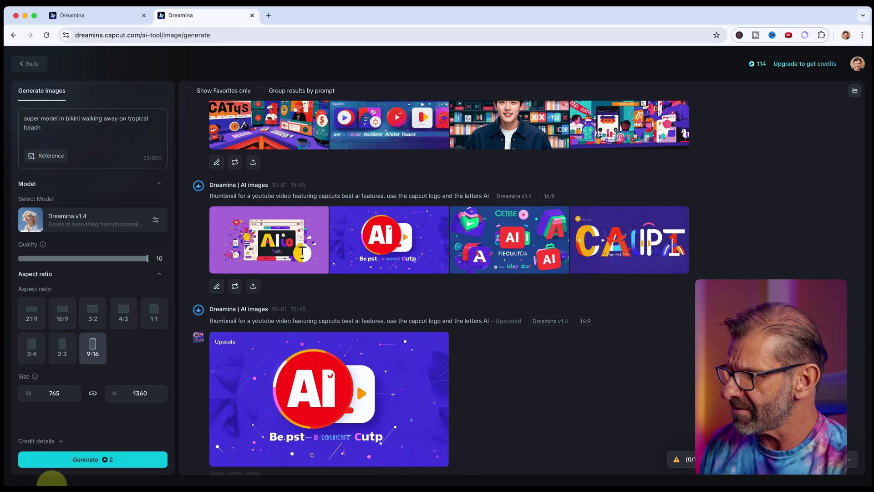
{"action": "left_click", "coordinate": [76, 451]}
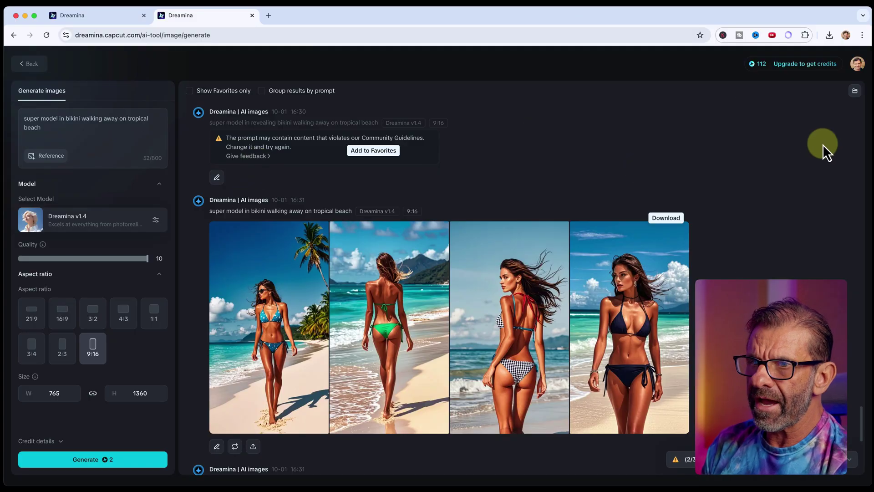
{"action": "left_click", "coordinate": [645, 257]}
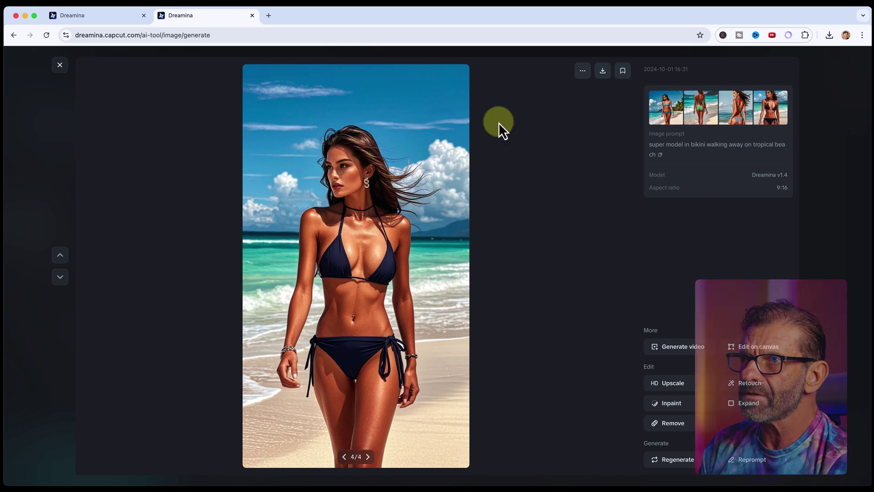
Upscale the fourth beach image, the model in the dark bikini.
{"action": "left_click", "coordinate": [675, 384]}
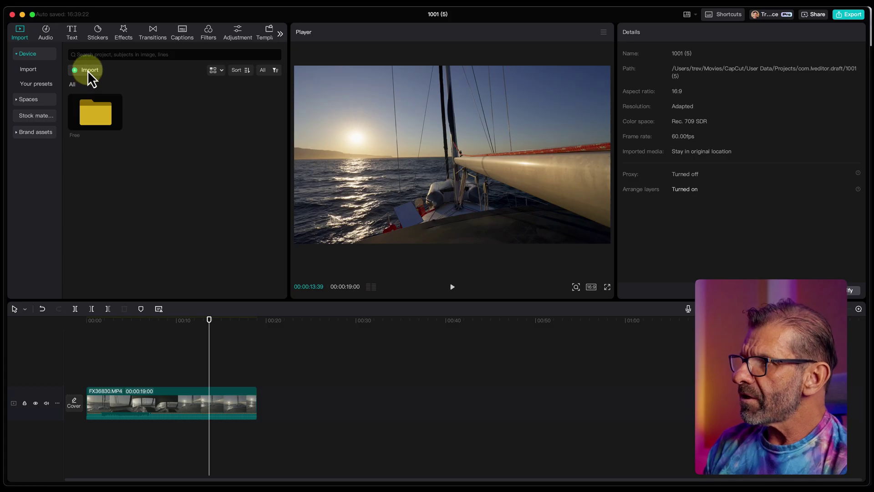
Import model1.png, drop it after the sailboat clip, and move the playhead onto it.
{"action": "left_click", "coordinate": [88, 70]}
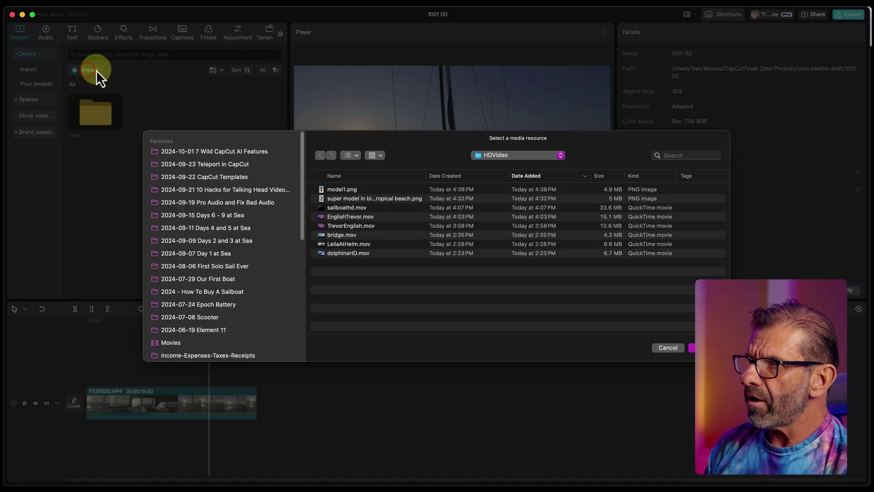
{"action": "left_click", "coordinate": [364, 189]}
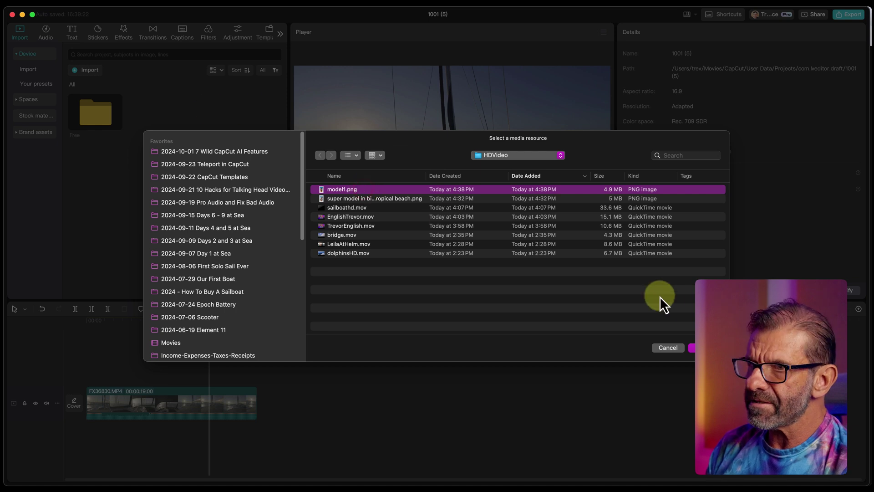
{"action": "left_click", "coordinate": [691, 348]}
{"action": "left_click_drag", "start_coordinate": [158, 114], "coordinate": [314, 397]}
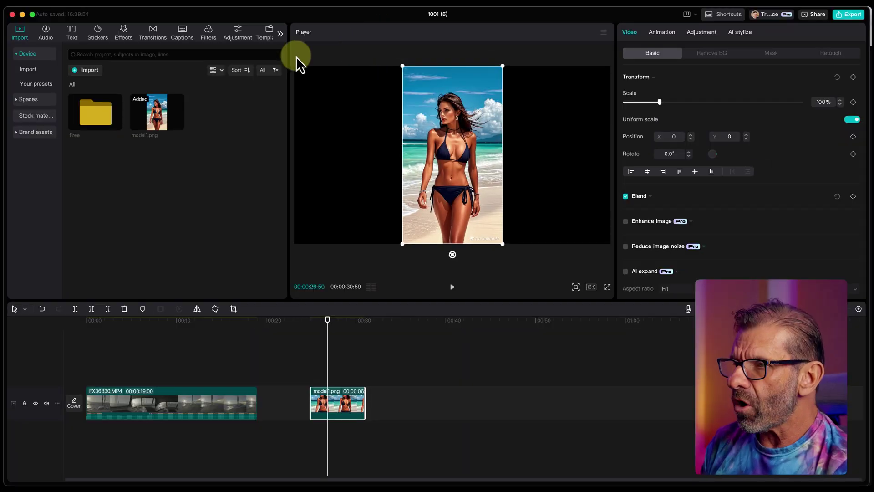
{"action": "mouse_move", "coordinate": [132, 321]}
{"action": "left_mouse_down"}
{"action": "mouse_move", "coordinate": [181, 321]}
{"action": "mouse_move", "coordinate": [135, 321]}
{"action": "left_mouse_up"}
{"action": "left_click", "coordinate": [333, 320]}
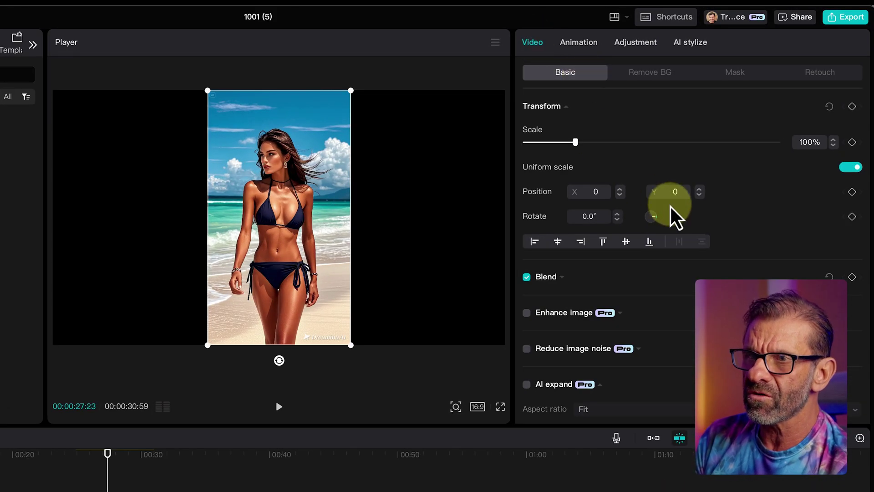
Enable AI expand on model1.png with a 16:9 aspect ratio and bring up Edit expanded area.
{"action": "left_click", "coordinate": [526, 384]}
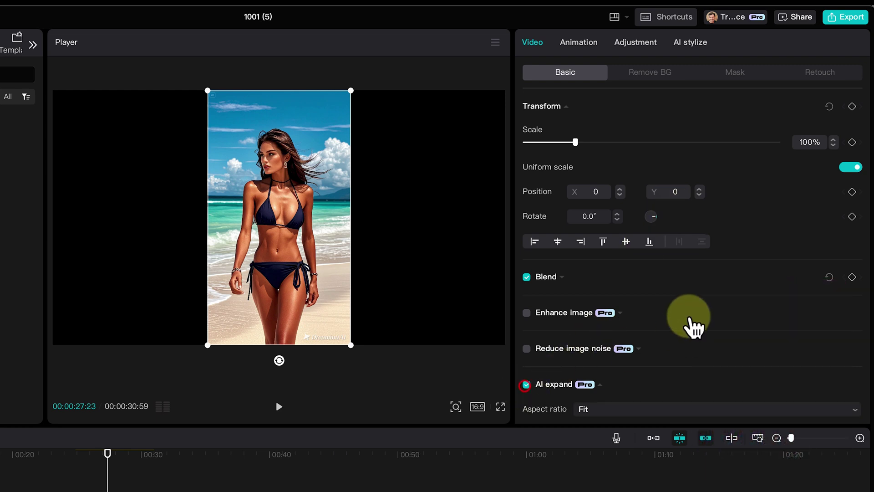
{"action": "scroll", "coordinate": [689, 327], "scroll_direction": "down", "scroll_amount": 2}
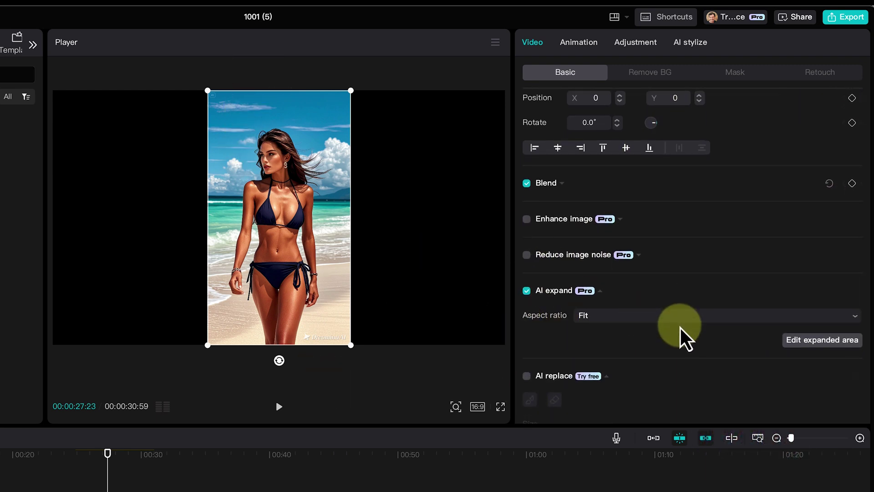
{"action": "left_click", "coordinate": [676, 313]}
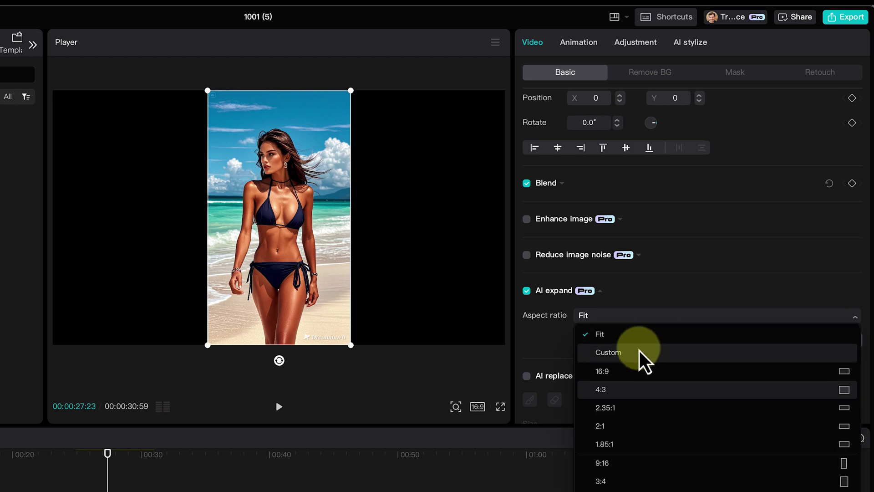
{"action": "left_click", "coordinate": [631, 370]}
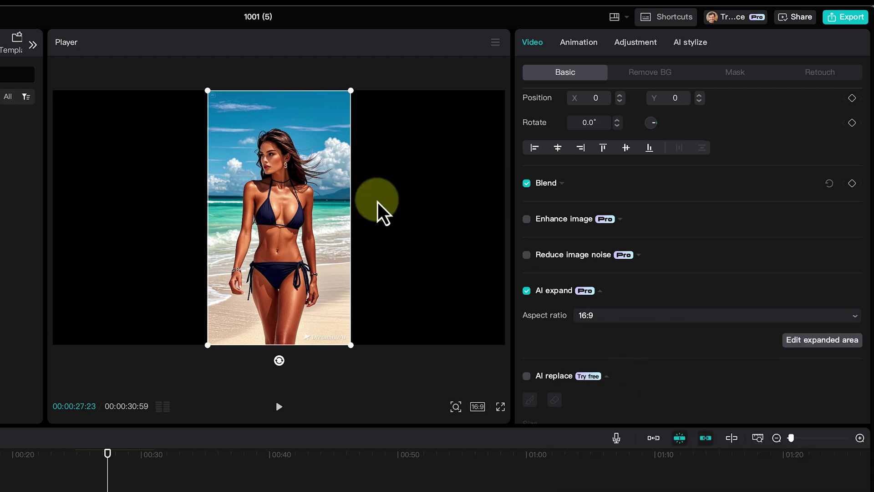
{"action": "left_click", "coordinate": [820, 346]}
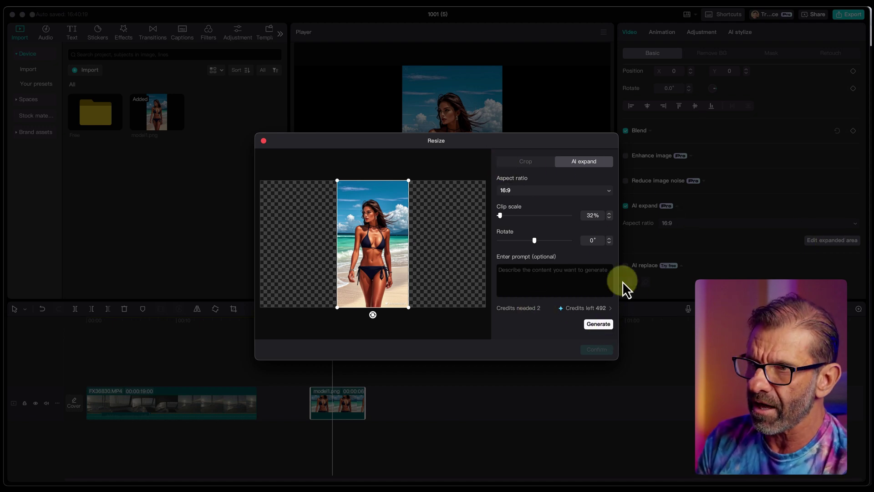
Generate AI expansions of the beach image for 2 credits and compare the results.
{"action": "left_click", "coordinate": [594, 325]}
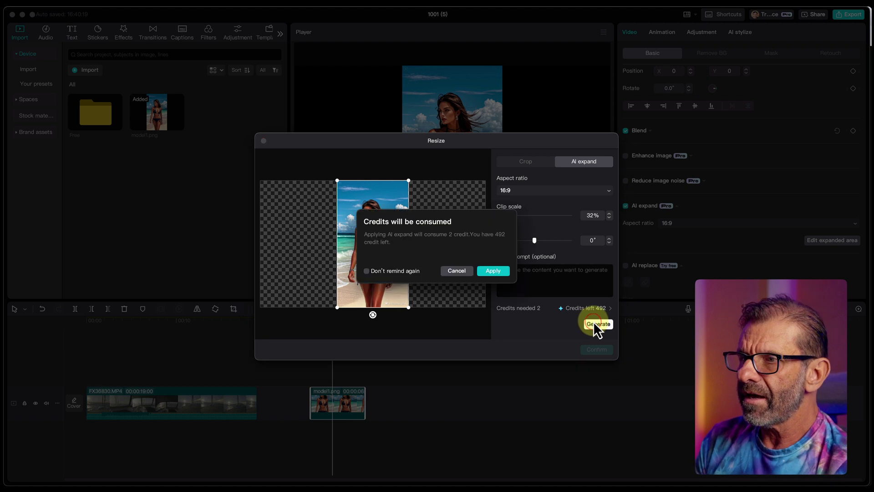
{"action": "left_click", "coordinate": [494, 272]}
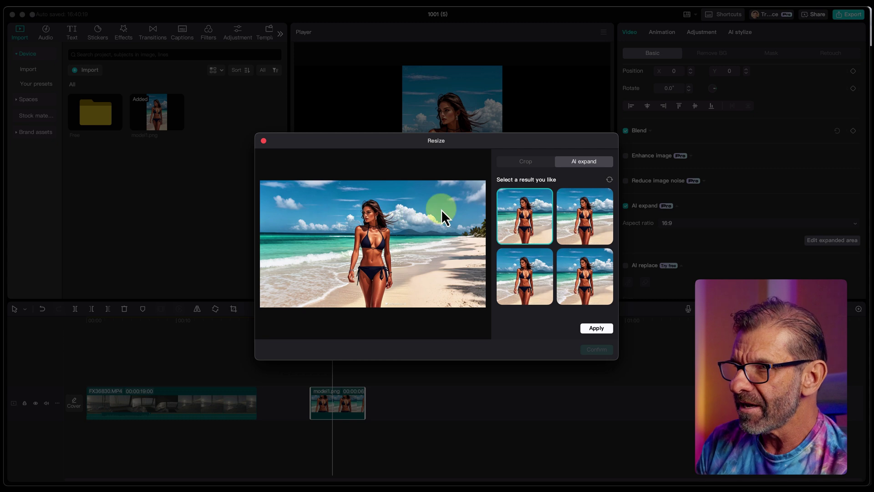
{"action": "left_click", "coordinate": [595, 214]}
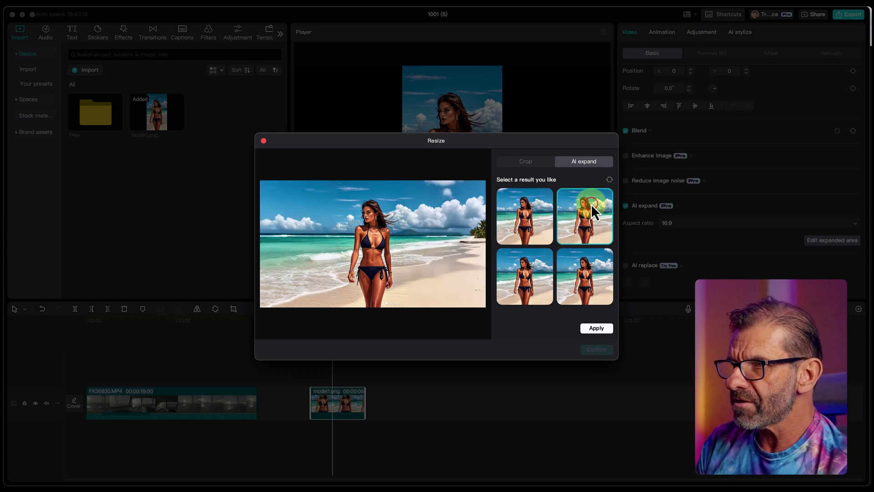
{"action": "left_click", "coordinate": [542, 272]}
{"action": "left_click", "coordinate": [582, 273]}
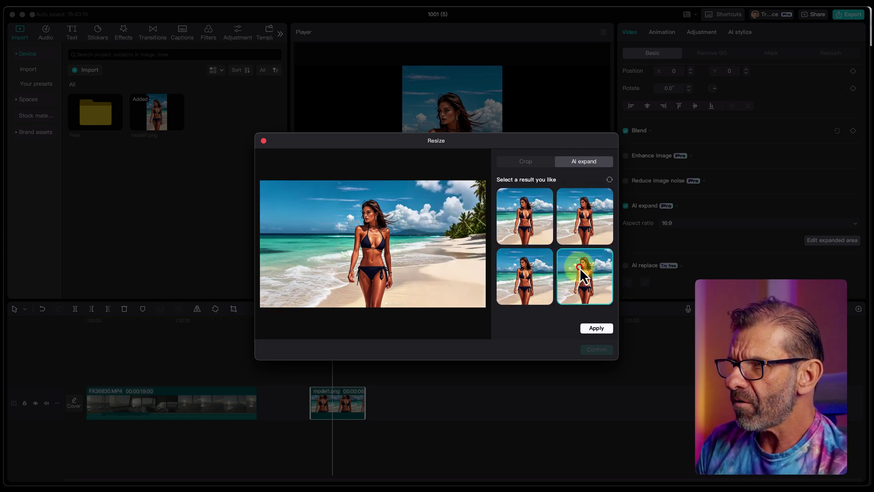
{"action": "left_click", "coordinate": [586, 223]}
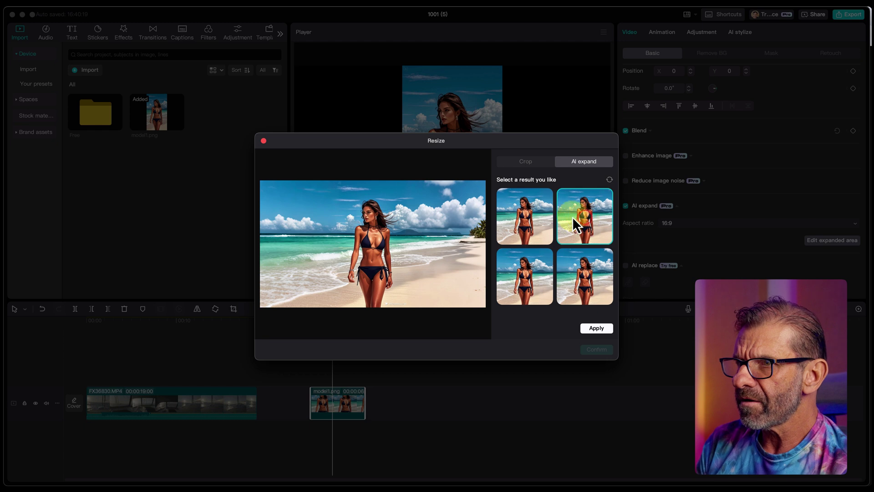
Choose the palm-tree expansion result, apply it and confirm the 16:9 landscape.
{"action": "left_click", "coordinate": [588, 273]}
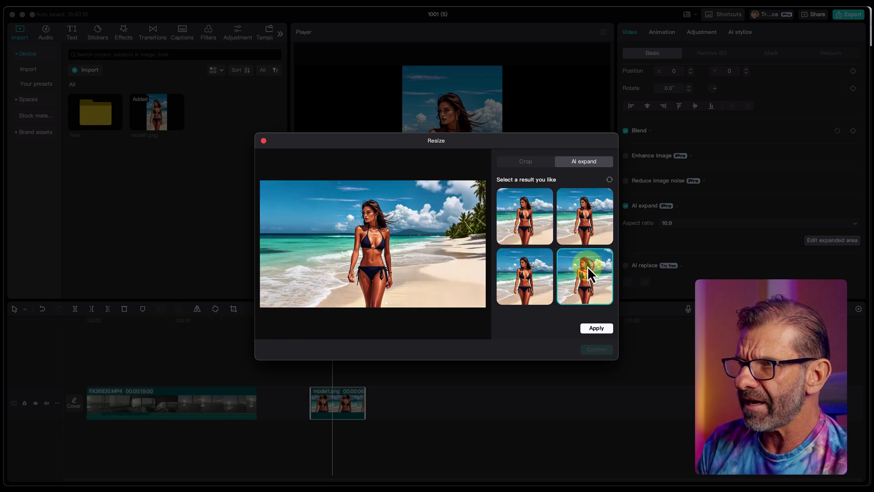
{"action": "left_click", "coordinate": [597, 328]}
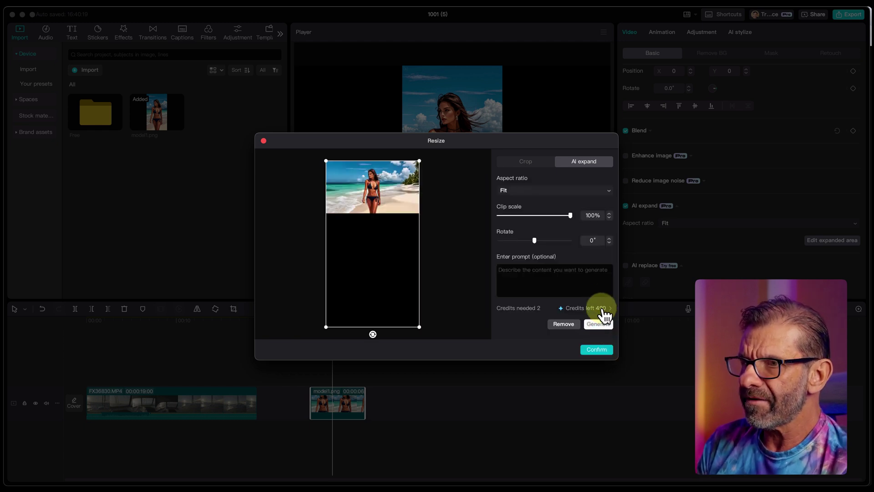
{"action": "left_click", "coordinate": [598, 349]}
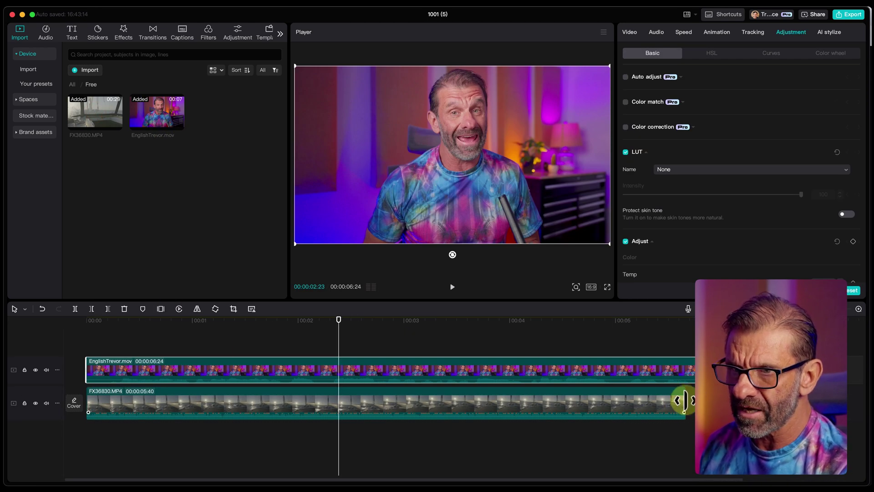
Extend the FX36830 sailboat clip to 06:24 and lower its volume to -∞dB.
{"action": "left_click_drag", "start_coordinate": [688, 407], "coordinate": [695, 407]}
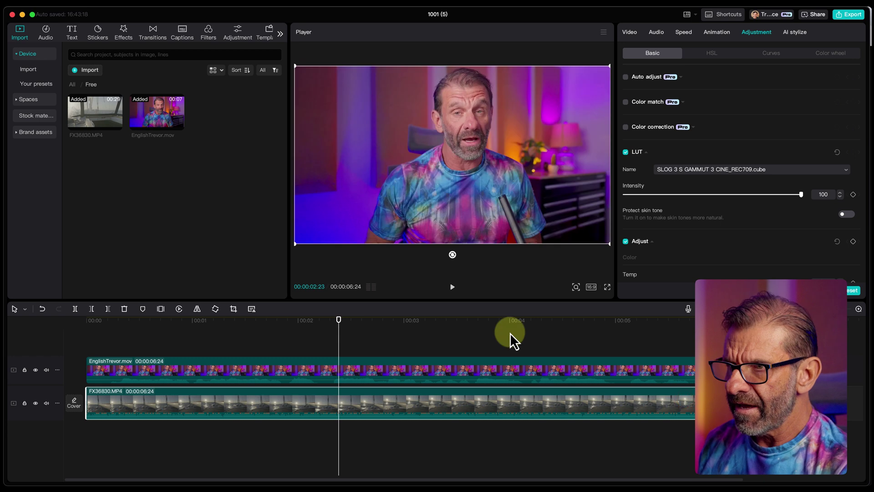
{"action": "left_click_drag", "start_coordinate": [491, 417], "coordinate": [499, 438]}
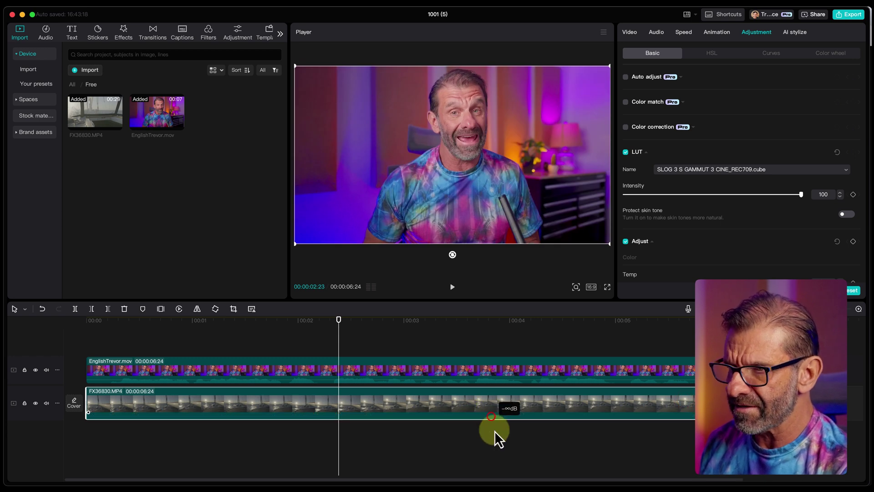
{"action": "mouse_move", "coordinate": [288, 321]}
{"action": "left_mouse_down"}
{"action": "mouse_move", "coordinate": [152, 312]}
{"action": "mouse_move", "coordinate": [290, 318]}
{"action": "left_mouse_up"}
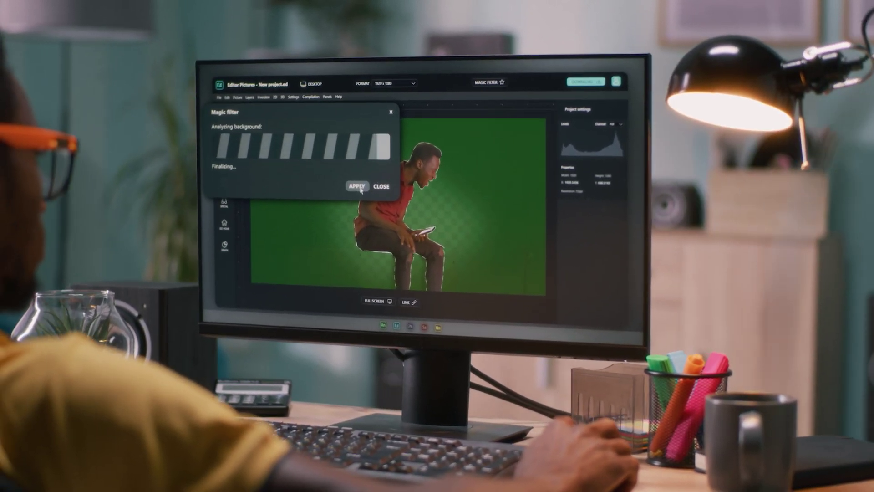
{"action": "left_click", "coordinate": [356, 186]}
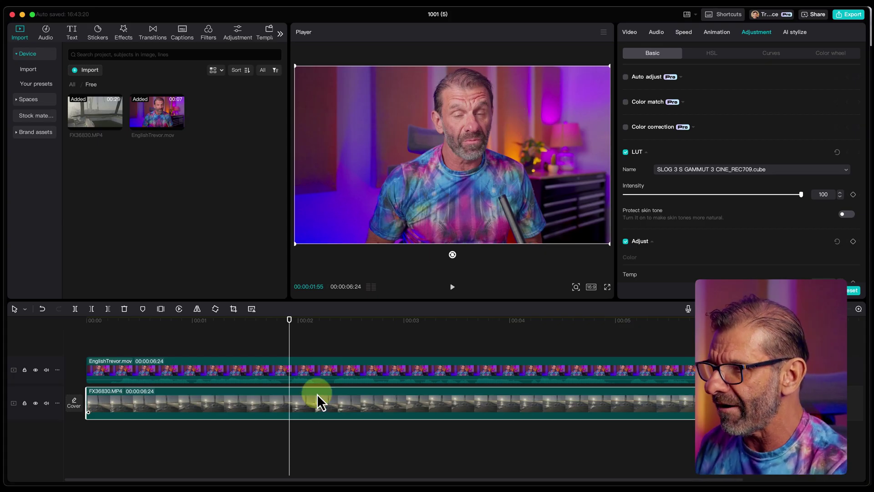
Run Auto removal on the EnglishTrevor presenter clip's background and preview the composite.
{"action": "left_click", "coordinate": [334, 362]}
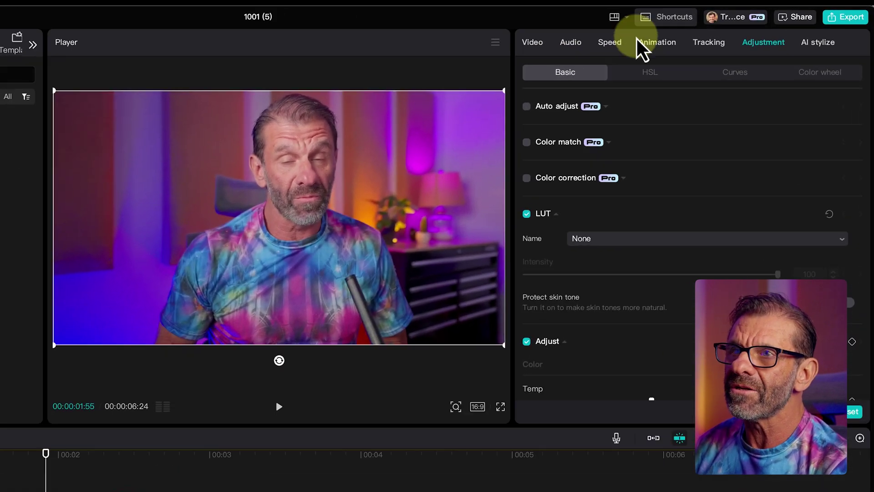
{"action": "left_click", "coordinate": [649, 72]}
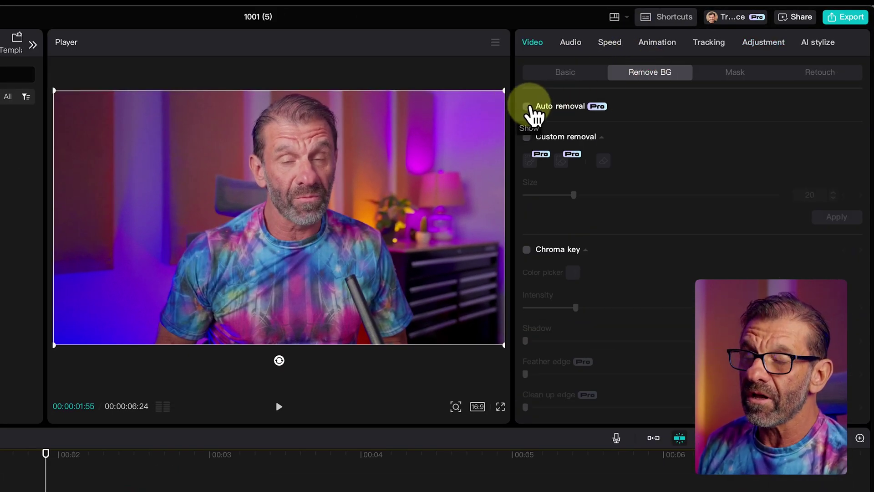
{"action": "left_click", "coordinate": [527, 107]}
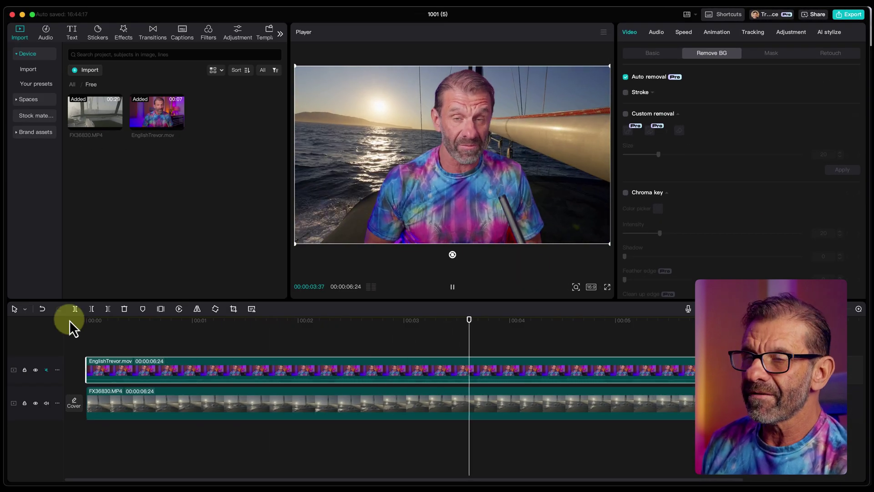
{"action": "key", "text": "space"}
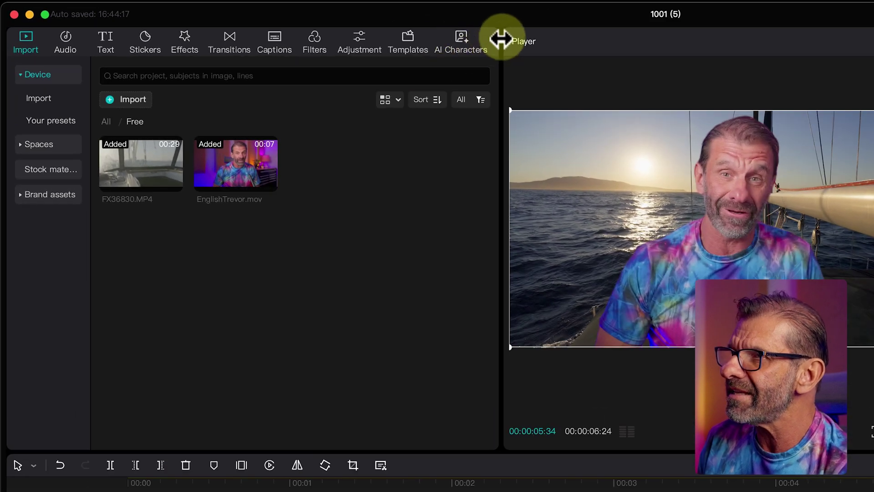
Drag the media panel divider right until the AI Characters category shows.
{"action": "left_click_drag", "start_coordinate": [502, 38], "coordinate": [435, 42]}
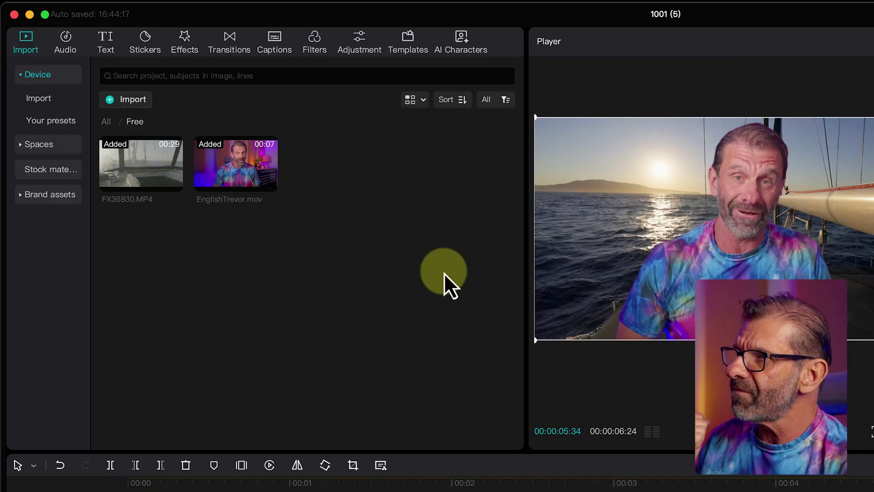
Have AI writer generate a script from the pasted YouTube-growth topic and add it.
{"action": "left_click", "coordinate": [466, 45]}
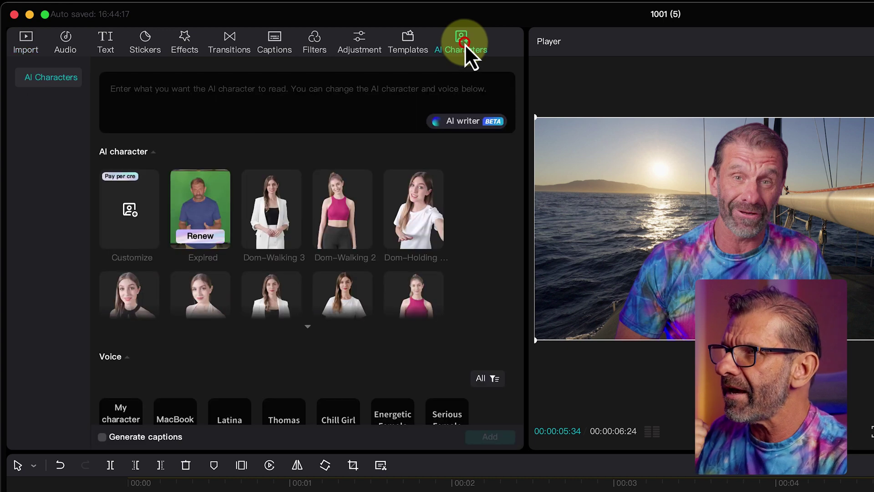
{"action": "left_click", "coordinate": [138, 90]}
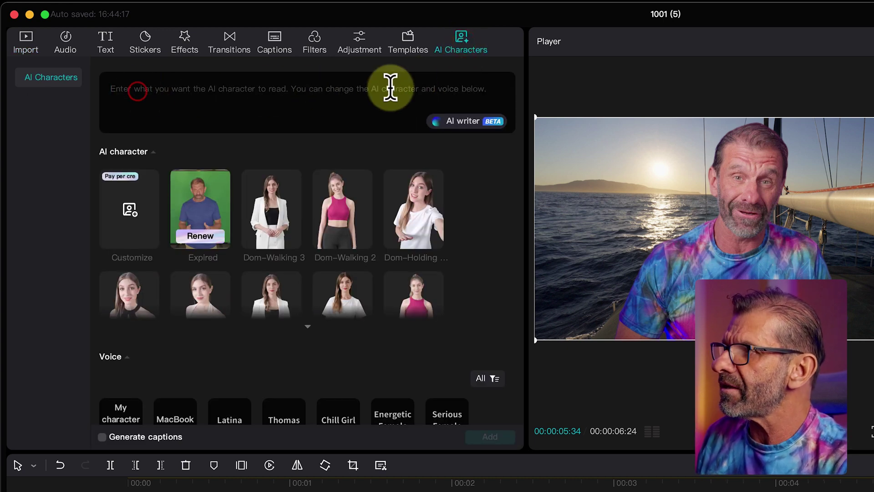
{"action": "left_click", "coordinate": [466, 124]}
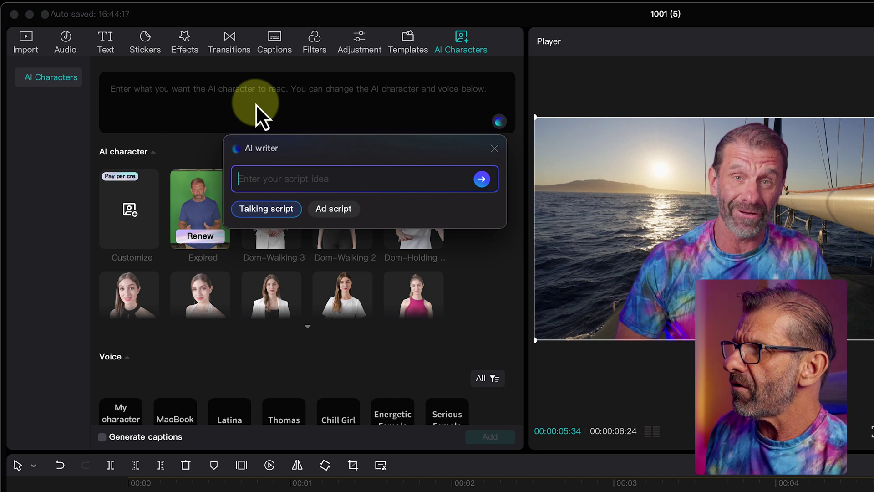
{"action": "type", "text": "the number one way to grow on youtube"}
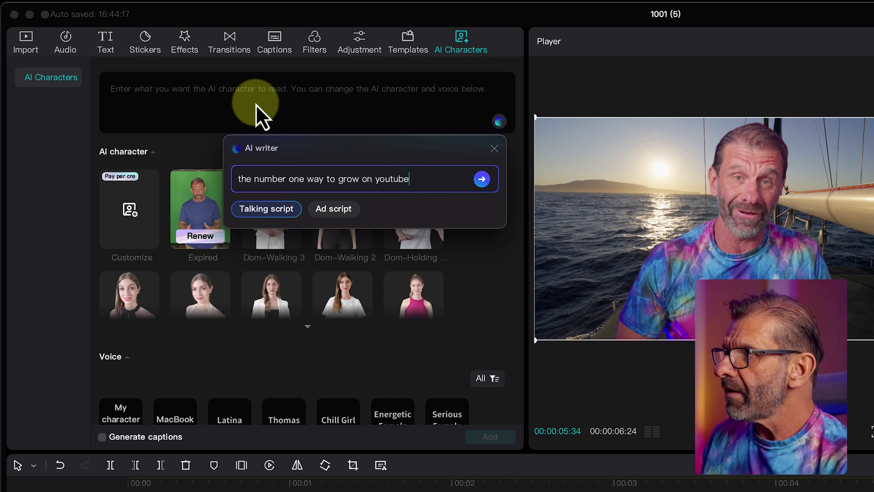
{"action": "left_click", "coordinate": [482, 180]}
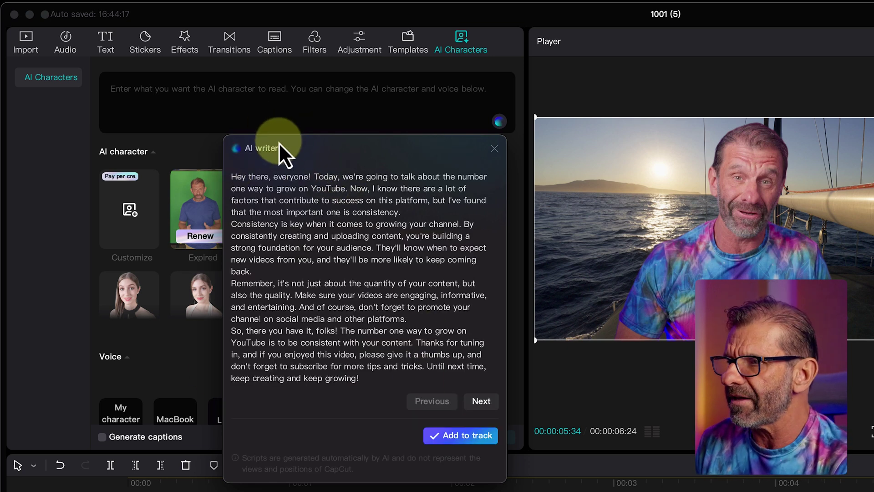
{"action": "left_click", "coordinate": [485, 405]}
{"action": "left_click", "coordinate": [486, 405]}
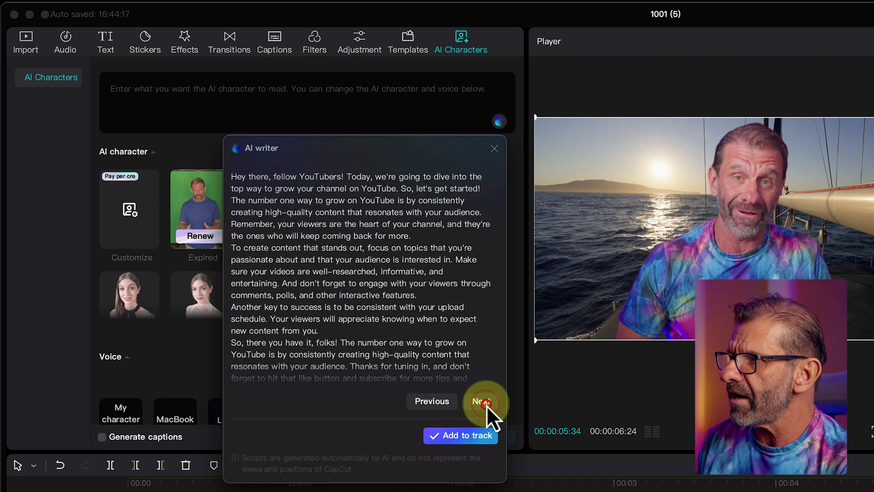
{"action": "left_click", "coordinate": [460, 435]}
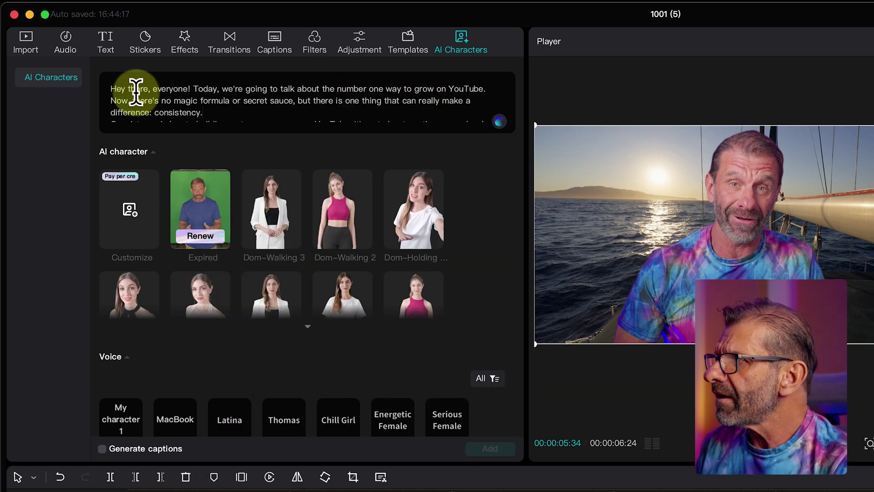
Delete the script's opening and closing text, keeping the sentence on consistent uploads and engagement.
{"action": "mouse_move", "coordinate": [111, 87]}
{"action": "left_mouse_down"}
{"action": "mouse_move", "coordinate": [331, 195]}
{"action": "mouse_move", "coordinate": [294, 122]}
{"action": "mouse_move", "coordinate": [224, 88]}
{"action": "mouse_move", "coordinate": [126, 94]}
{"action": "left_mouse_up"}
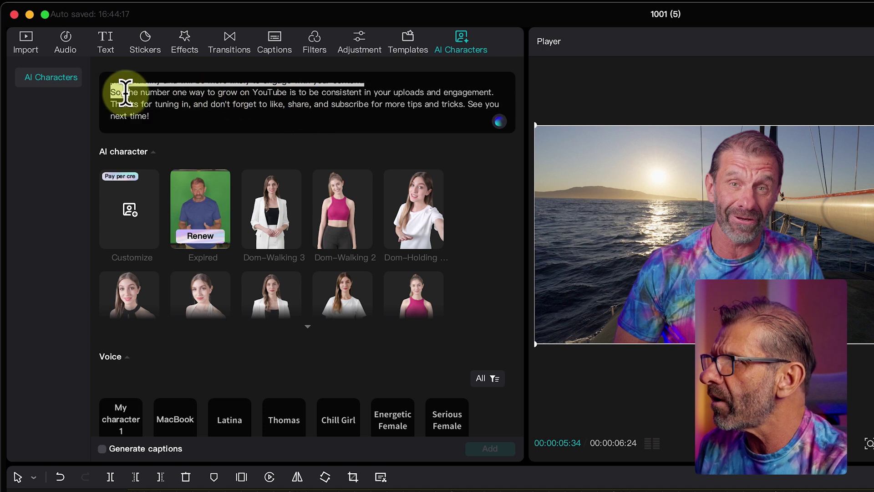
{"action": "key", "text": "BackSpace"}
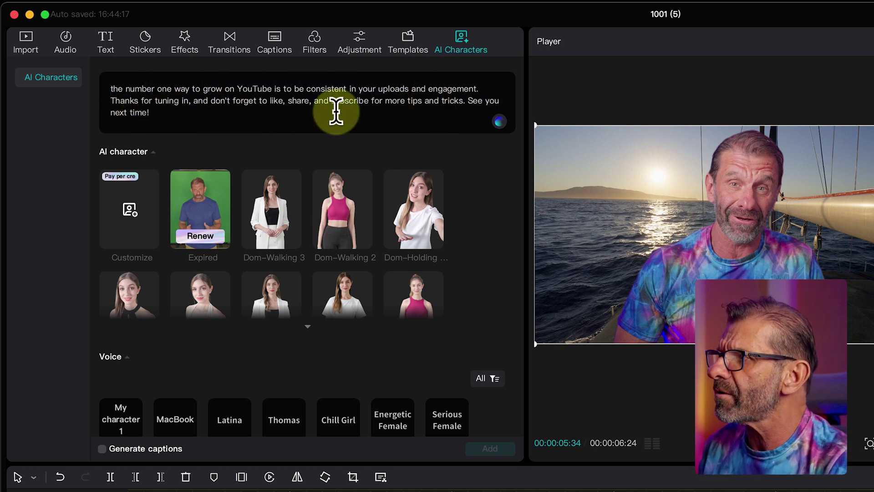
{"action": "left_click_drag", "start_coordinate": [171, 118], "coordinate": [98, 108]}
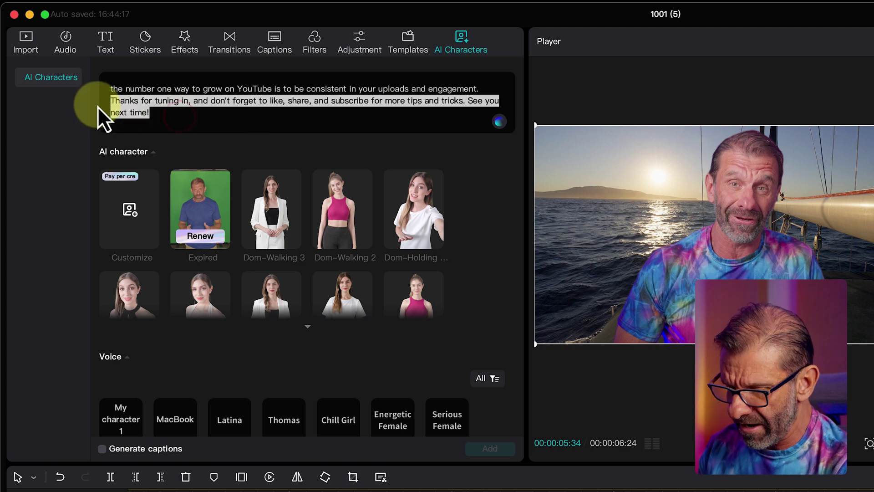
{"action": "key", "text": "BackSpace"}
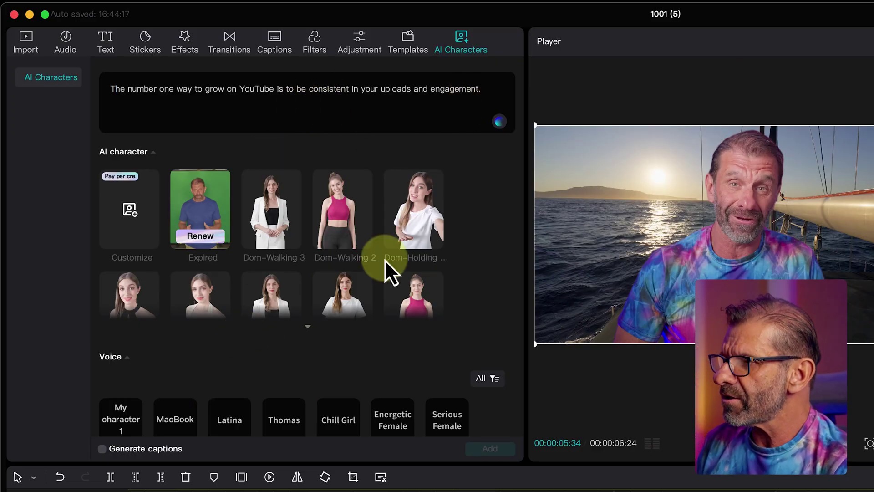
Expand the AI character list and pick the Victoria-Holding presenter in the grey top.
{"action": "left_click", "coordinate": [307, 326]}
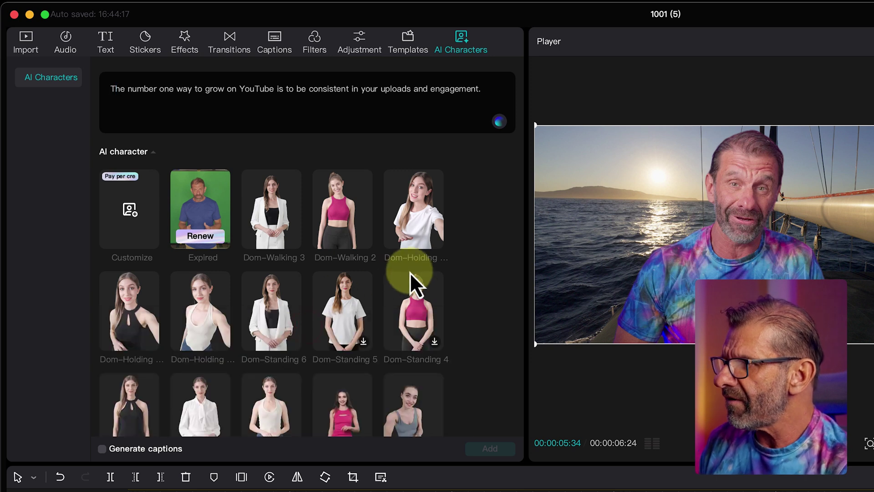
{"action": "scroll", "coordinate": [411, 273], "scroll_direction": "down", "scroll_amount": 7}
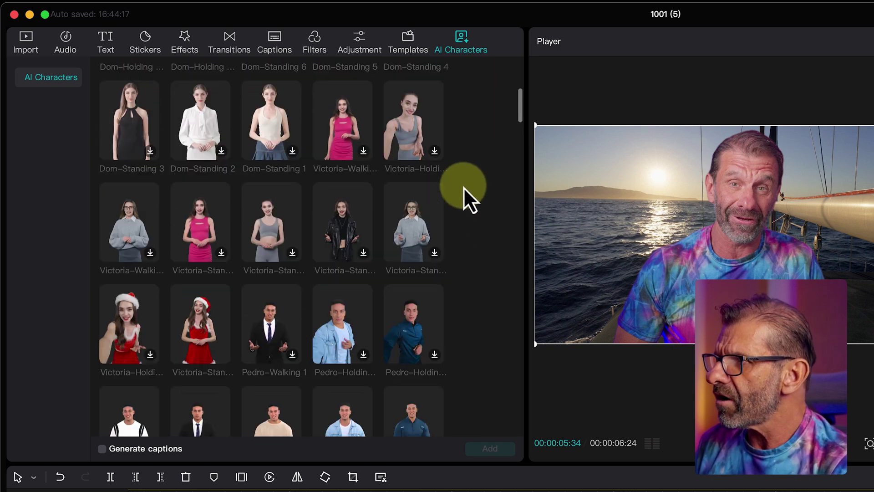
{"action": "scroll", "coordinate": [463, 187], "scroll_direction": "up", "scroll_amount": 1}
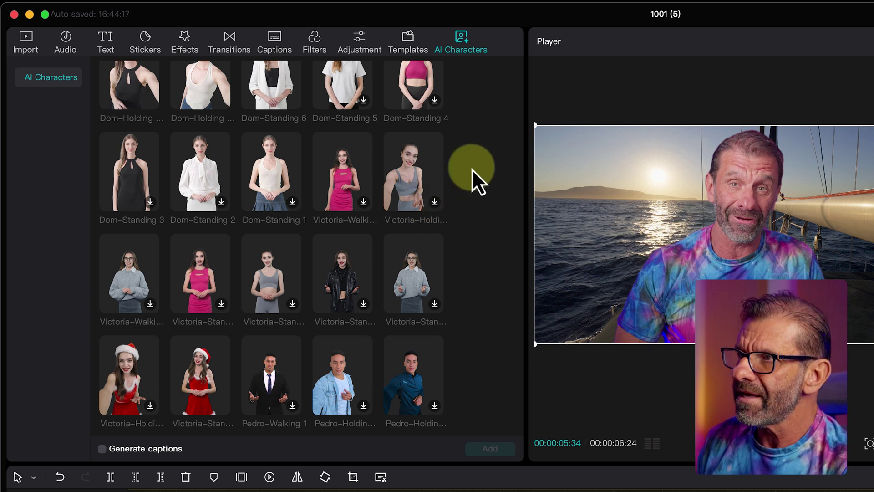
{"action": "left_click", "coordinate": [433, 205]}
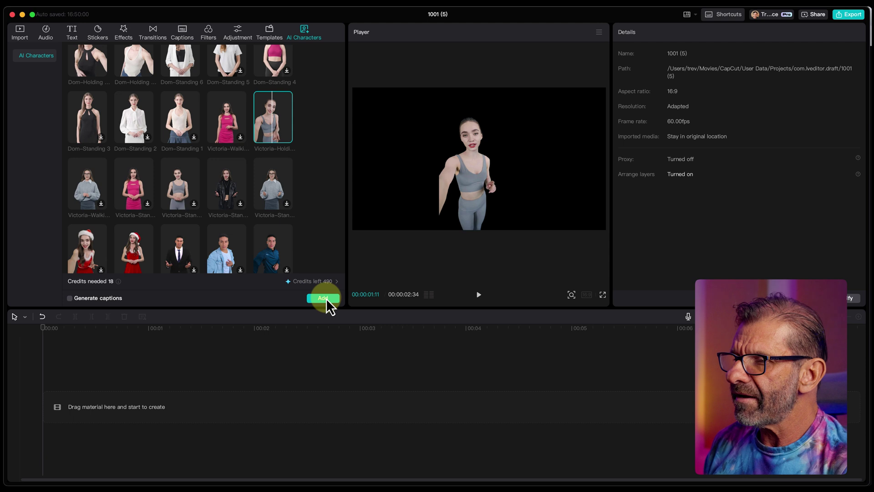
Add and apply the Victoria-Holding character reading the script as a 5:14 timeline clip.
{"action": "left_click", "coordinate": [326, 298]}
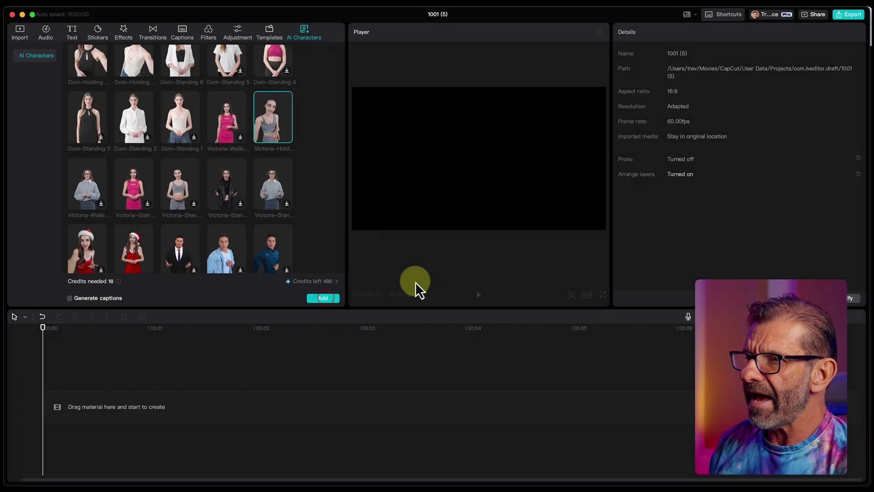
{"action": "key", "text": "shift+z"}
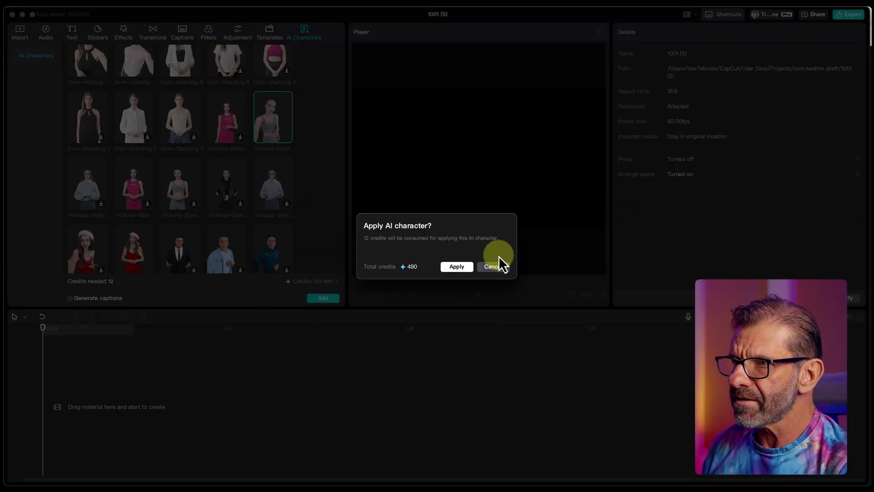
{"action": "left_click", "coordinate": [459, 268]}
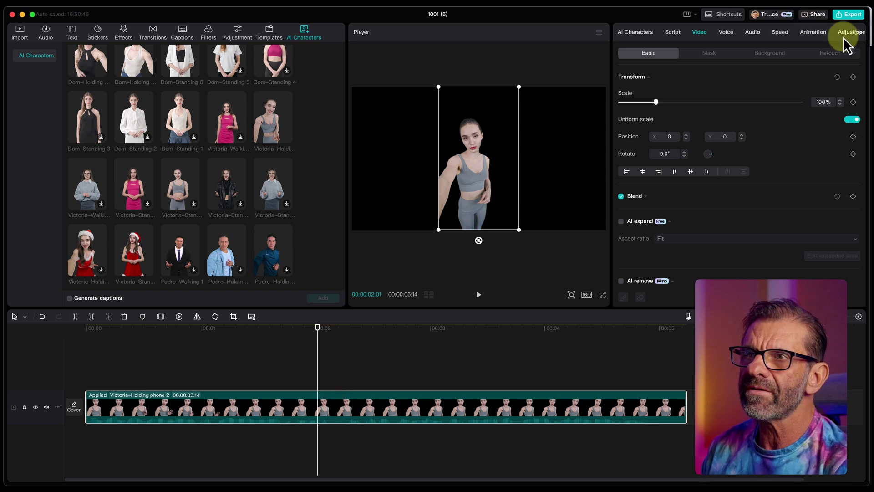
Switch the Victoria presenter to the first frame style and enlarge her in the player.
{"action": "left_click", "coordinate": [637, 32]}
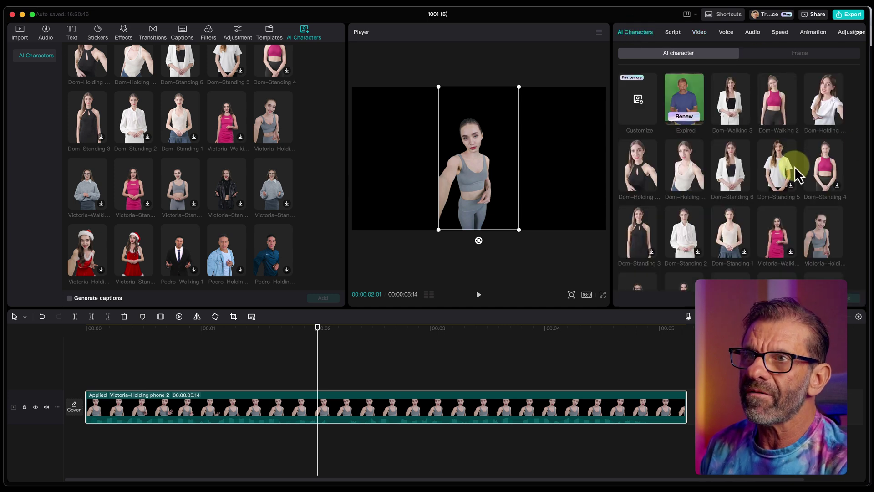
{"action": "left_click", "coordinate": [800, 54]}
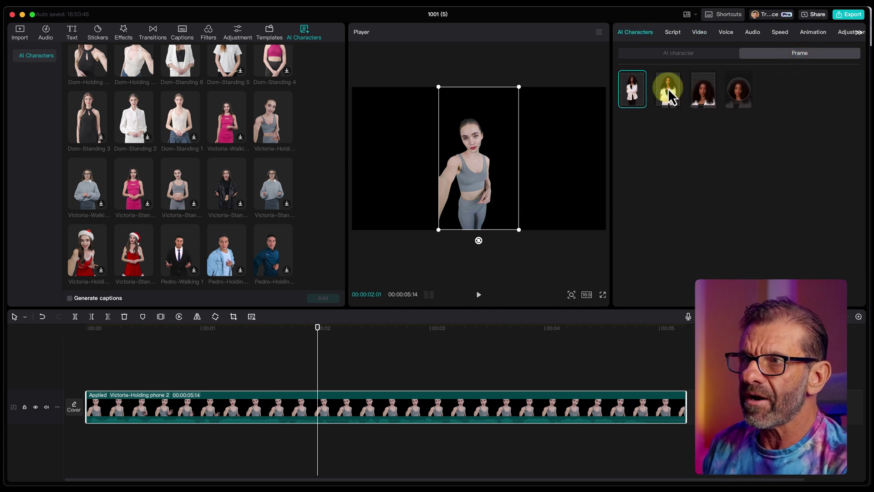
{"action": "left_click", "coordinate": [632, 91]}
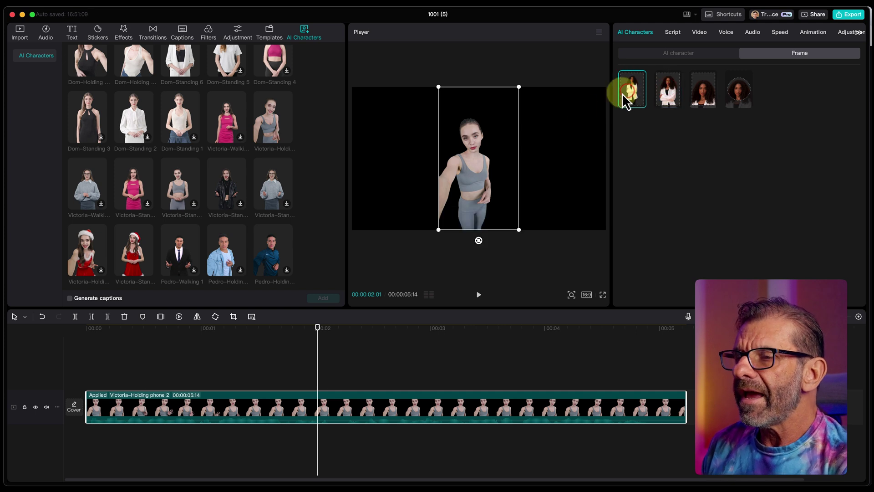
{"action": "left_click_drag", "start_coordinate": [519, 228], "coordinate": [452, 200]}
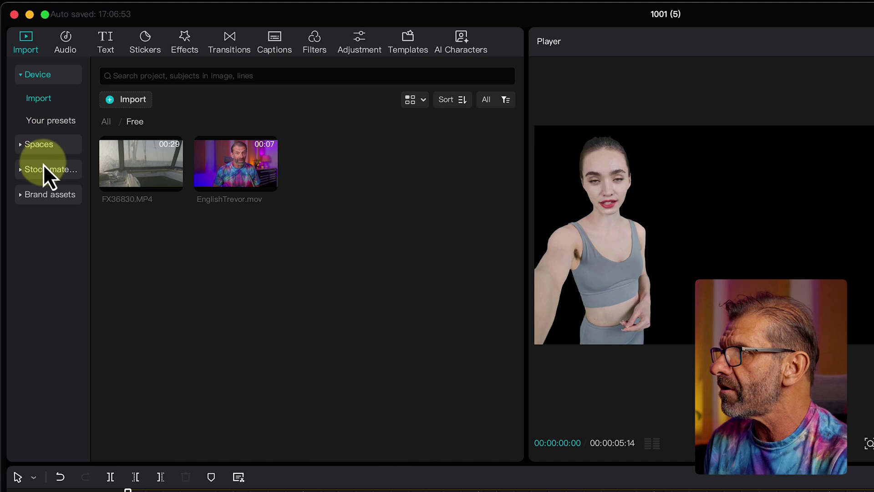
Search stock materials for 'youtube' and add the red 3D YouTube-logos clip.
{"action": "left_click", "coordinate": [32, 116]}
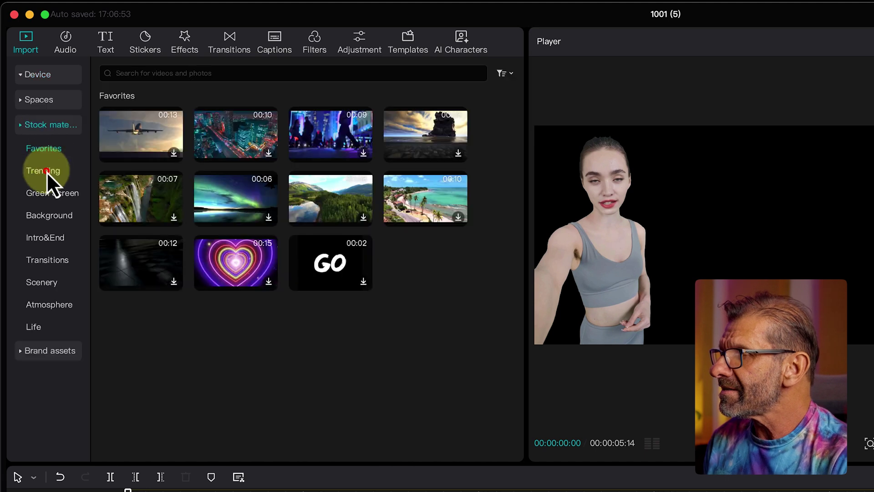
{"action": "left_click", "coordinate": [154, 71]}
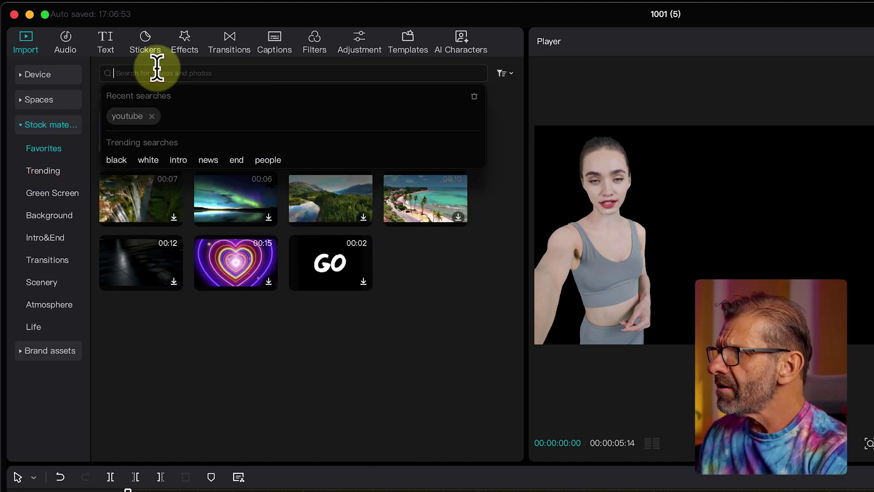
{"action": "type", "text": "youtube"}
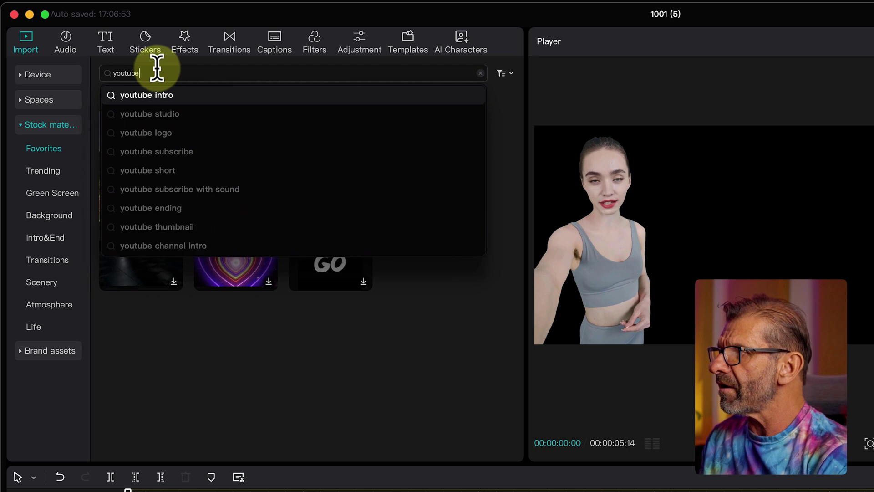
{"action": "key", "text": "Return"}
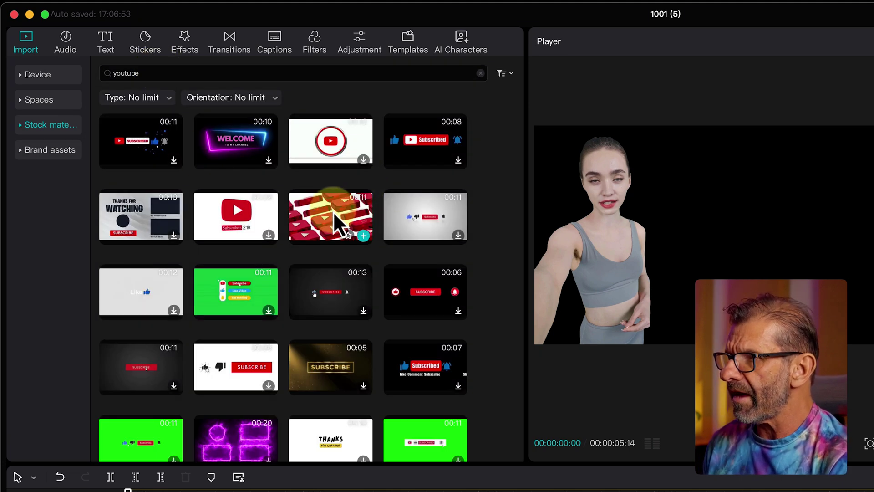
{"action": "left_click", "coordinate": [362, 236]}
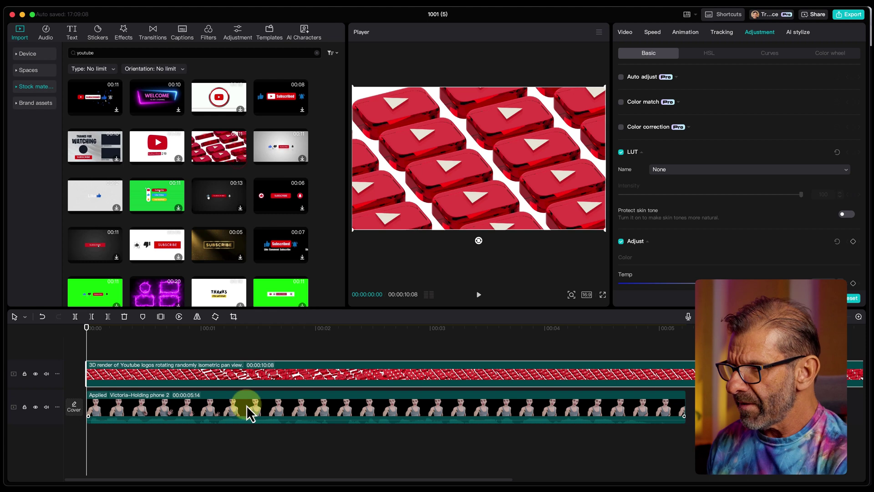
Move the Victoria clip above the logos clip and trim the logos to her 5:14 end.
{"action": "left_click_drag", "start_coordinate": [244, 405], "coordinate": [232, 373]}
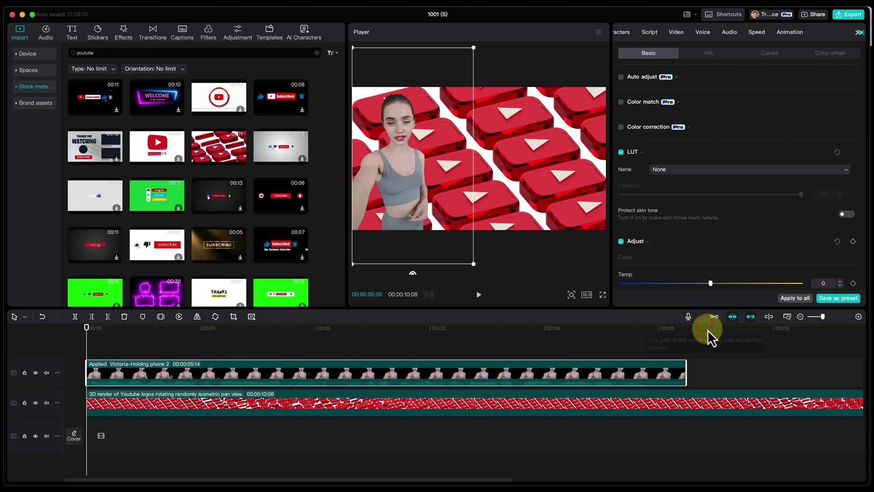
{"action": "left_click_drag", "start_coordinate": [708, 330], "coordinate": [688, 345]}
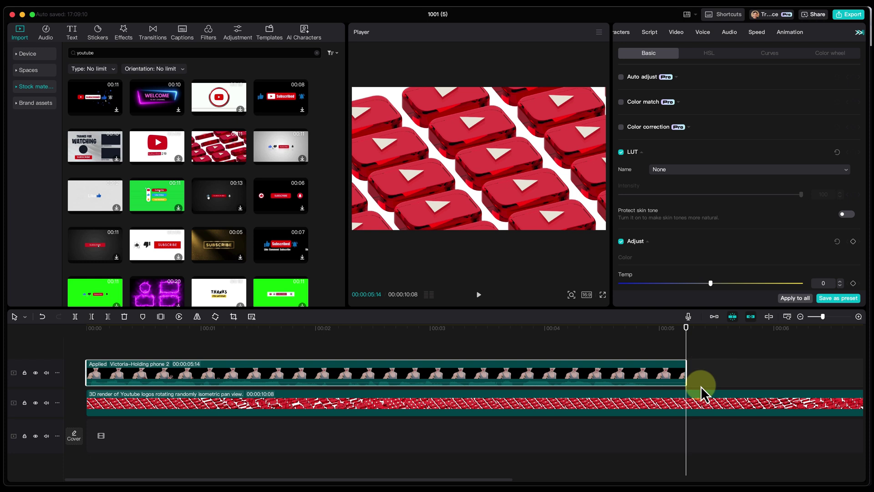
{"action": "left_click", "coordinate": [696, 403]}
{"action": "key", "text": "w"}
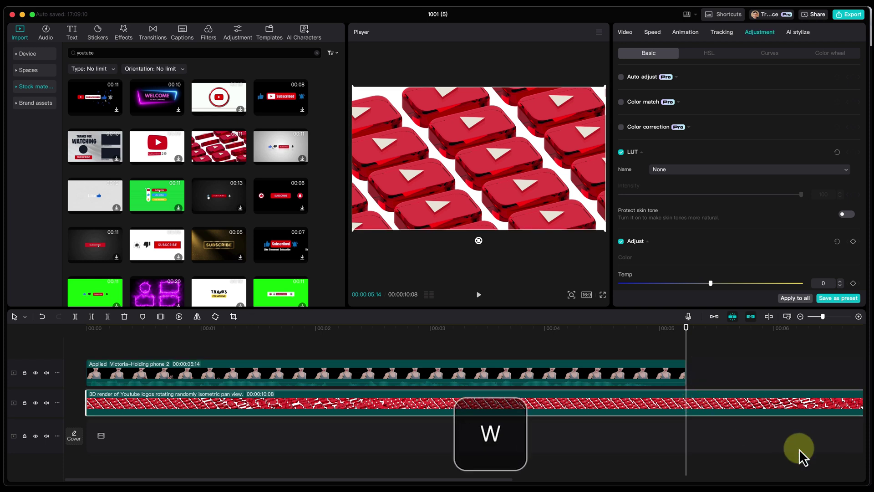
Fit the timeline and play the combined presenter video from the start.
{"action": "key", "text": "shift+z"}
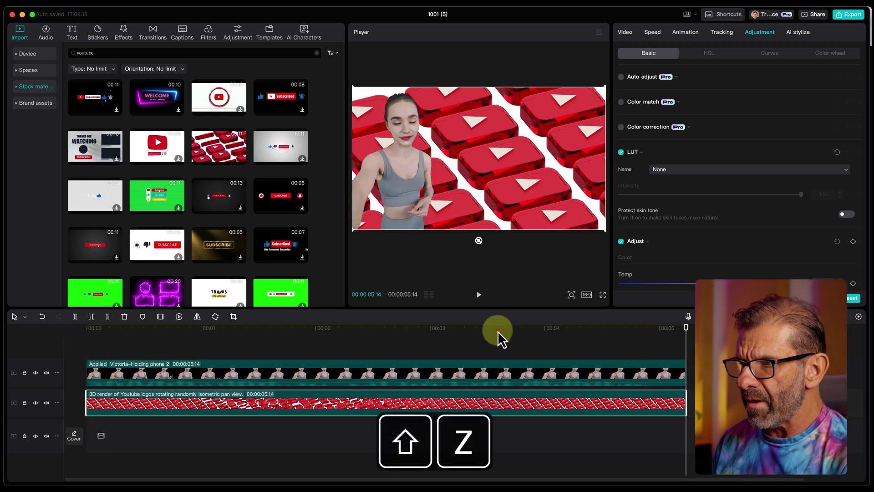
{"action": "left_click", "coordinate": [50, 328]}
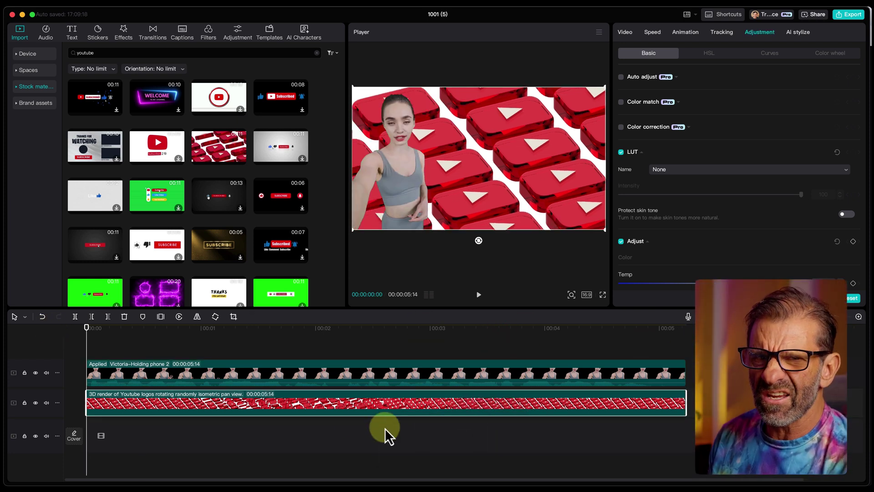
{"action": "key", "text": "space"}
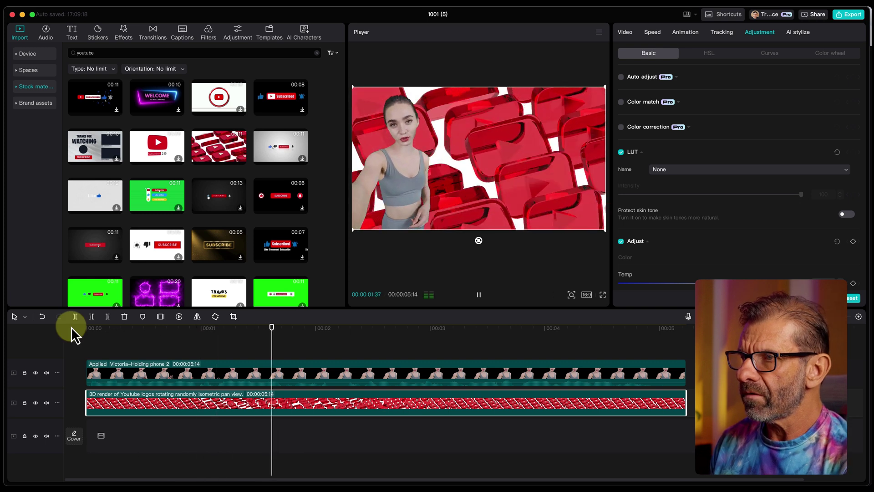